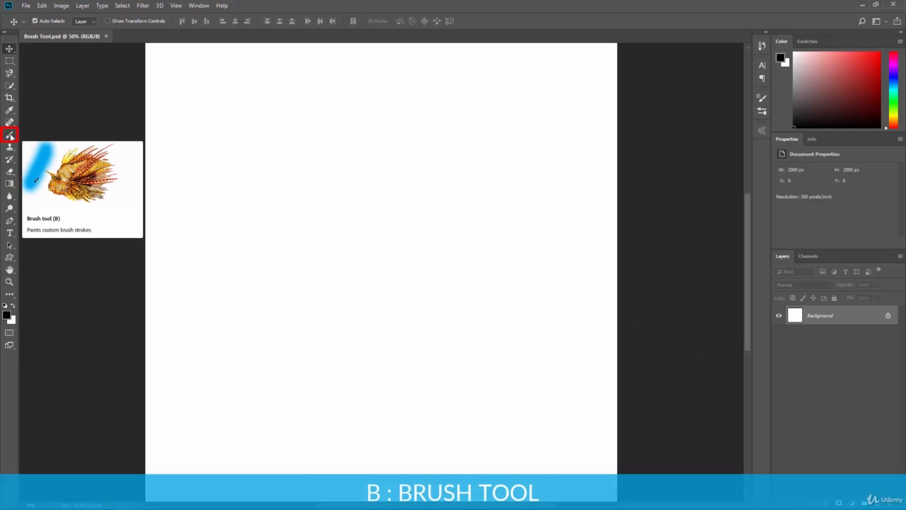
Activate the Brush tool and look through the presets in its brush picker.
{"action": "left_click", "coordinate": [11, 136]}
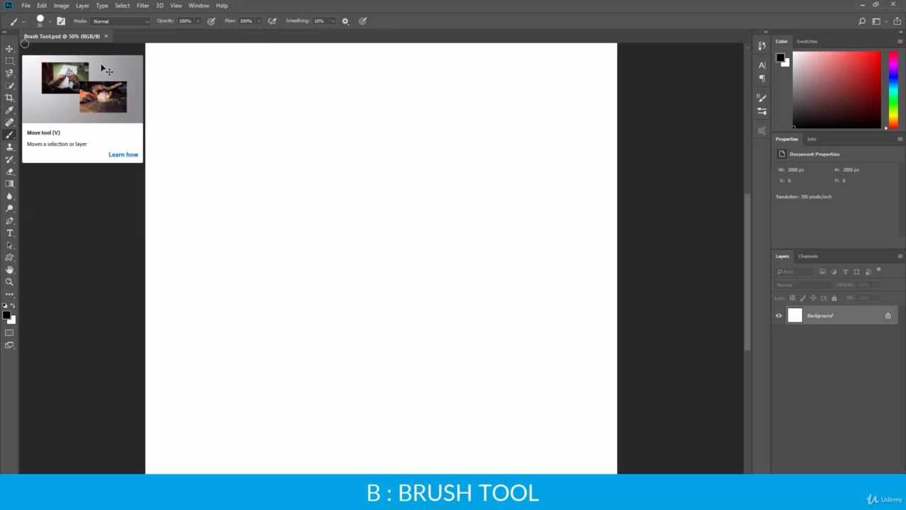
{"action": "left_click", "coordinate": [51, 21]}
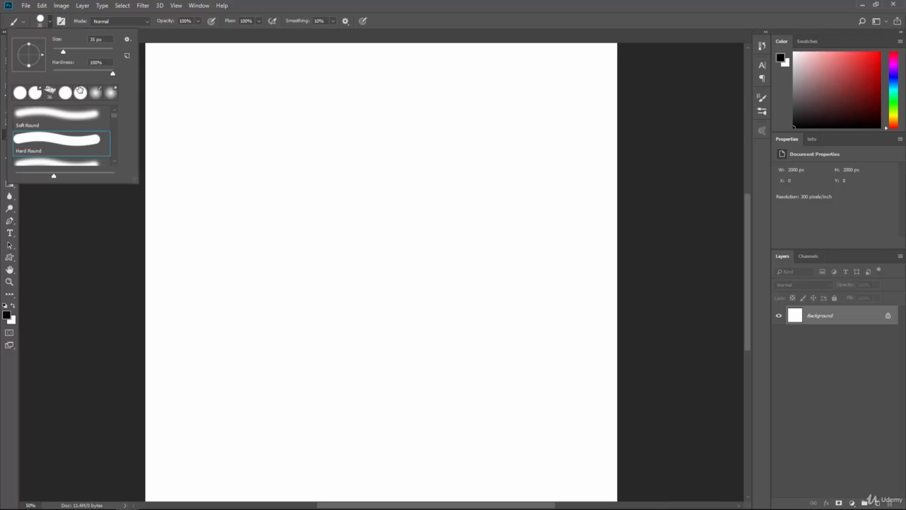
{"action": "scroll", "coordinate": [75, 124], "scroll_direction": "down", "scroll_amount": 5}
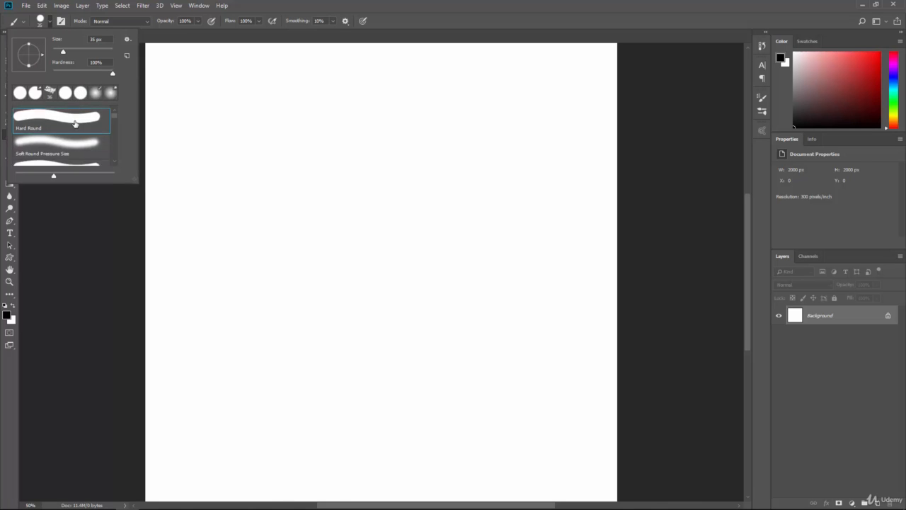
{"action": "left_click_drag", "start_coordinate": [115, 126], "coordinate": [112, 103]}
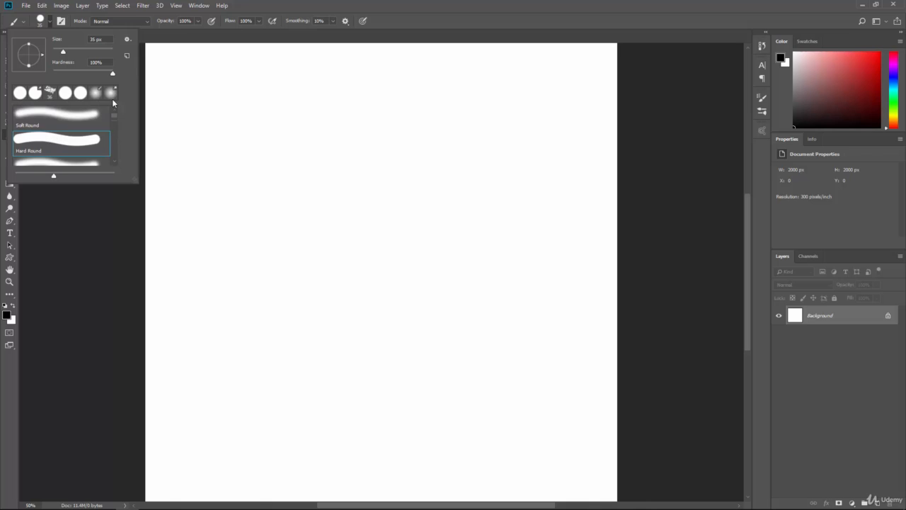
{"action": "left_click", "coordinate": [51, 21]}
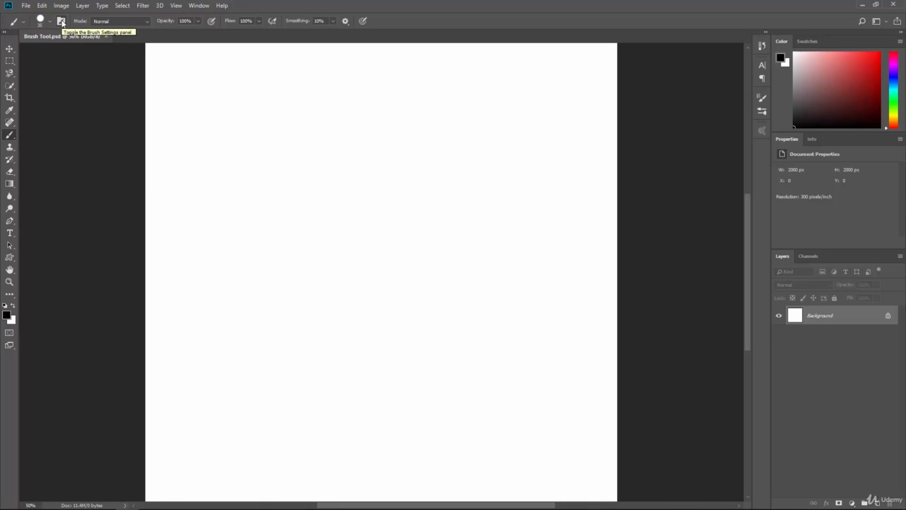
Check the brush settings and the list of blend modes available for painting.
{"action": "left_click", "coordinate": [62, 22]}
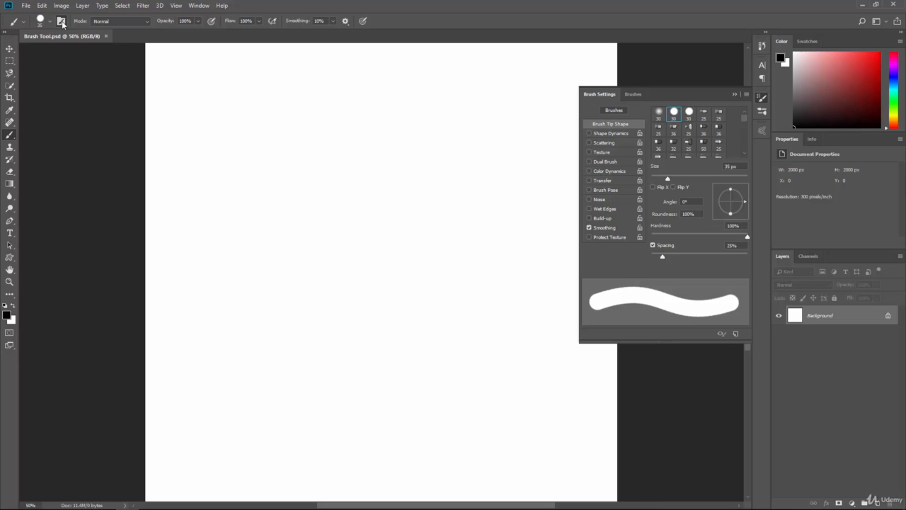
{"action": "left_click", "coordinate": [63, 23]}
{"action": "left_click", "coordinate": [109, 24]}
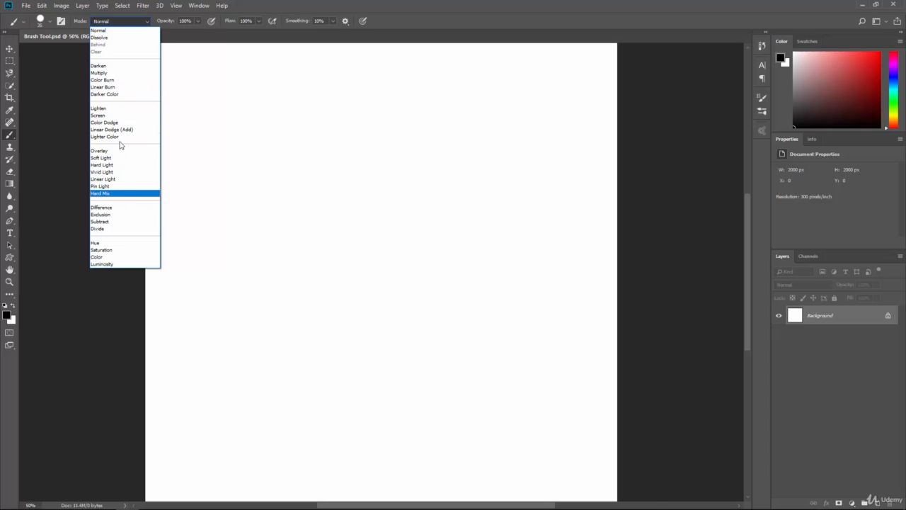
{"action": "left_click", "coordinate": [106, 18]}
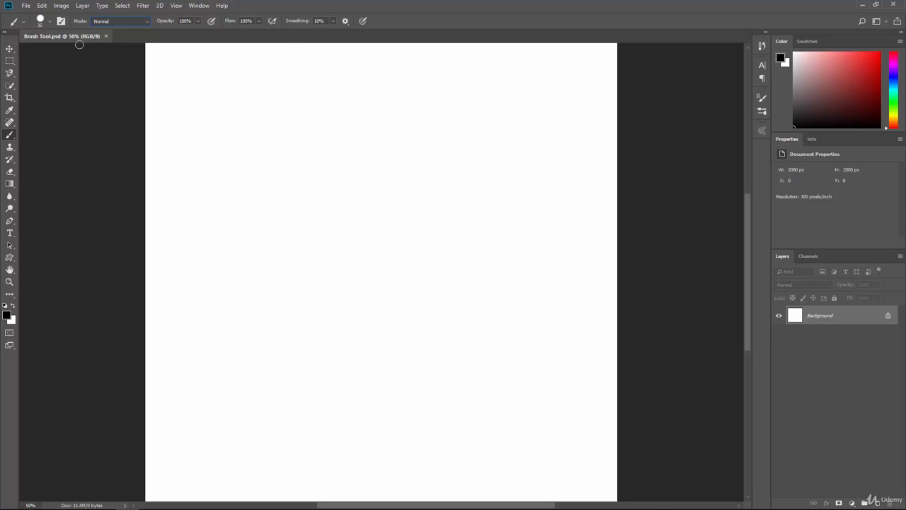
Open the brush library and browse its presets down to the end of the list.
{"action": "left_click", "coordinate": [62, 22]}
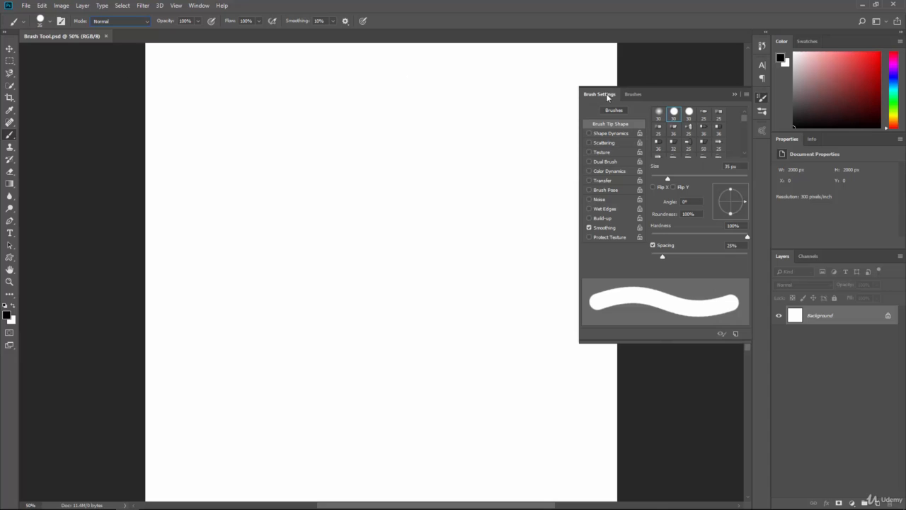
{"action": "left_click", "coordinate": [631, 95]}
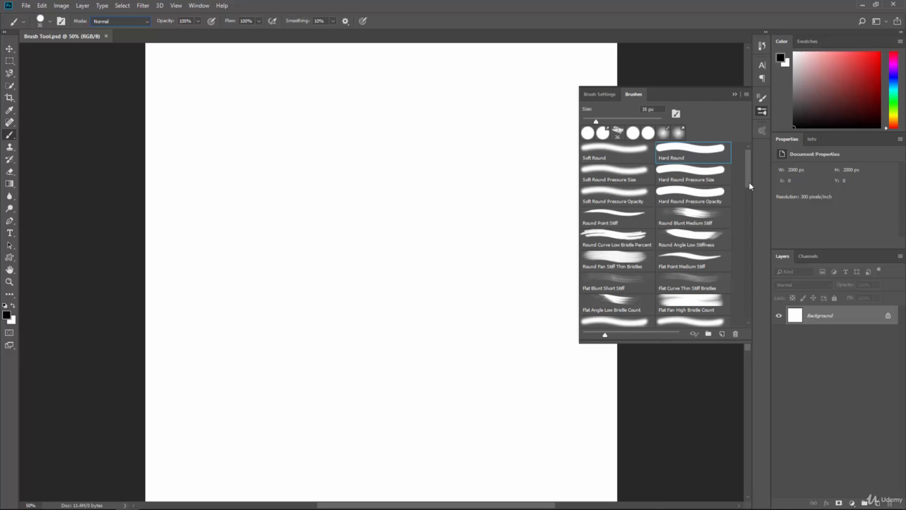
{"action": "mouse_move", "coordinate": [750, 175]}
{"action": "left_mouse_down"}
{"action": "mouse_move", "coordinate": [745, 308]}
{"action": "mouse_move", "coordinate": [736, 146]}
{"action": "left_mouse_up"}
{"action": "left_click_drag", "start_coordinate": [749, 172], "coordinate": [757, 310]}
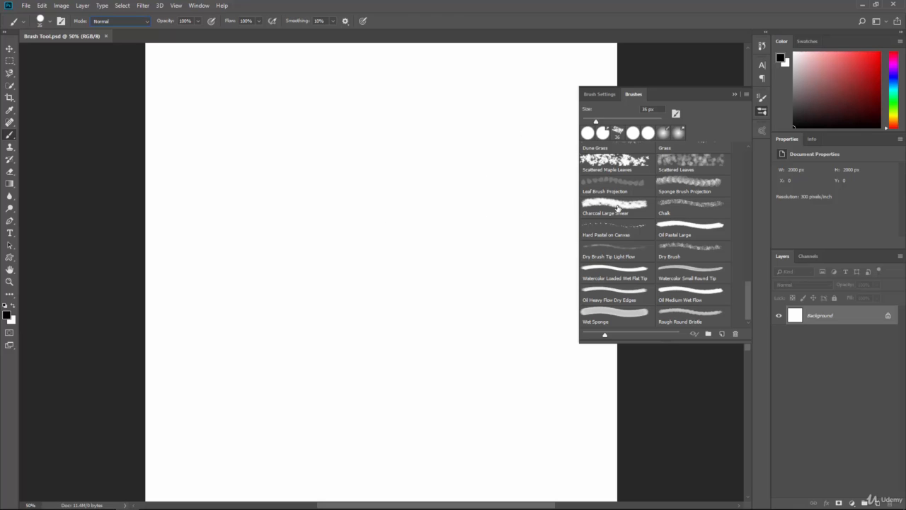
Paint test strokes with the Dry Brush, Scattered Maple Leaves and Oil Heavy Flow Dry Edges presets.
{"action": "left_click", "coordinate": [674, 251]}
{"action": "mouse_move", "coordinate": [287, 204]}
{"action": "left_mouse_down"}
{"action": "mouse_move", "coordinate": [351, 183]}
{"action": "mouse_move", "coordinate": [388, 202]}
{"action": "mouse_move", "coordinate": [313, 233]}
{"action": "mouse_move", "coordinate": [430, 271]}
{"action": "mouse_move", "coordinate": [448, 187]}
{"action": "mouse_move", "coordinate": [443, 201]}
{"action": "mouse_move", "coordinate": [478, 222]}
{"action": "mouse_move", "coordinate": [489, 310]}
{"action": "mouse_move", "coordinate": [267, 274]}
{"action": "left_mouse_up"}
{"action": "left_click", "coordinate": [622, 162]}
{"action": "left_click", "coordinate": [595, 286]}
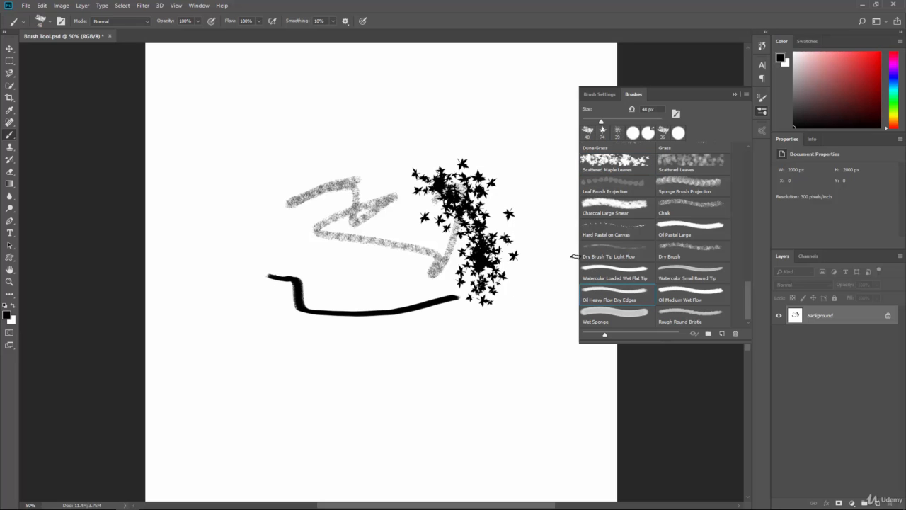
Scribble across the canvas with the Chalk 60 pixels brush and undo all test strokes.
{"action": "scroll", "coordinate": [662, 248], "scroll_direction": "up", "scroll_amount": 5}
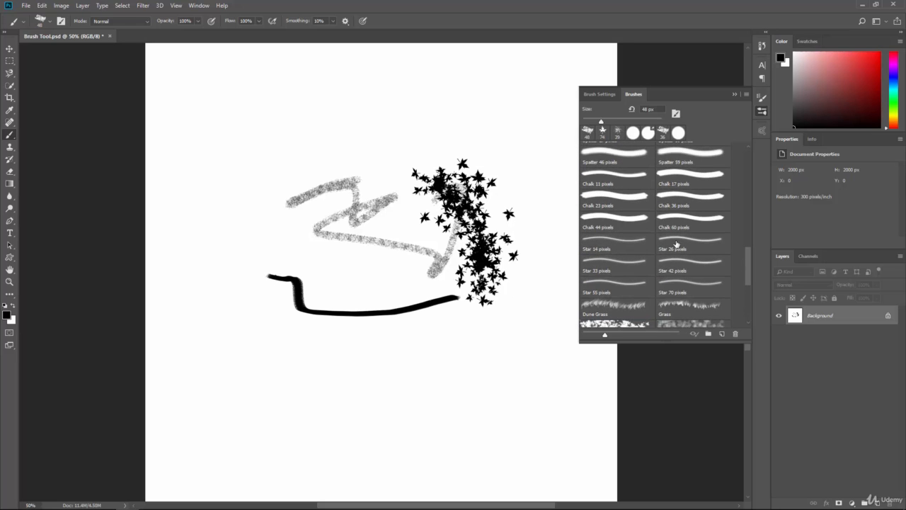
{"action": "left_click", "coordinate": [678, 223]}
{"action": "mouse_move", "coordinate": [498, 128]}
{"action": "left_mouse_down"}
{"action": "mouse_move", "coordinate": [330, 140]}
{"action": "mouse_move", "coordinate": [309, 177]}
{"action": "left_mouse_up"}
{"action": "mouse_move", "coordinate": [380, 234]}
{"action": "left_mouse_down"}
{"action": "mouse_move", "coordinate": [352, 287]}
{"action": "mouse_move", "coordinate": [317, 213]}
{"action": "mouse_move", "coordinate": [239, 195]}
{"action": "mouse_move", "coordinate": [340, 281]}
{"action": "mouse_move", "coordinate": [540, 308]}
{"action": "left_mouse_up"}
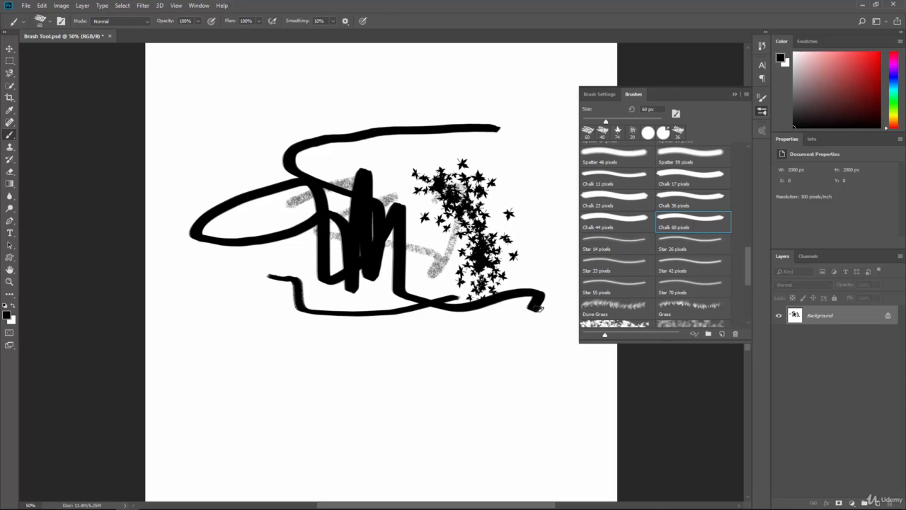
{"action": "key", "text": "ctrl+z"}
{"action": "key", "text": "ctrl+z"}
{"action": "key", "text": "ctrl+z"}
{"action": "key", "text": "ctrl+z"}
{"action": "key", "text": "ctrl+z"}
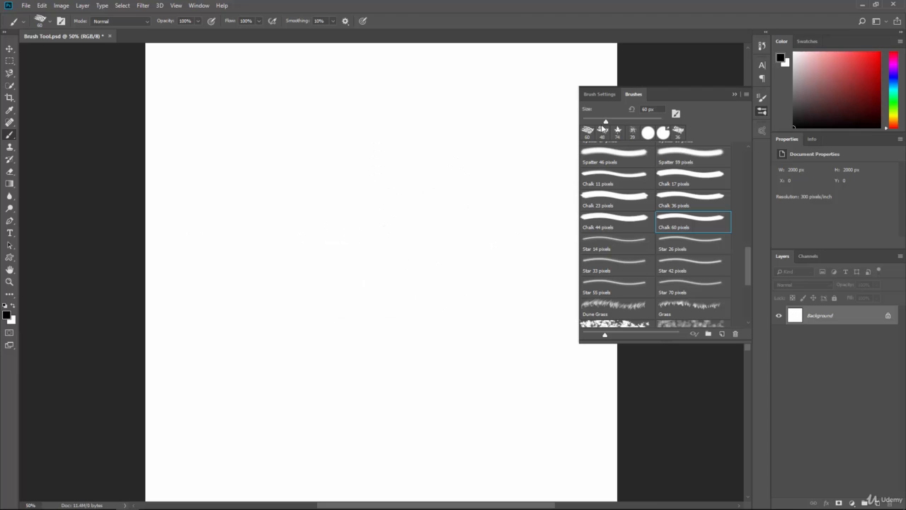
Enlarge the chalk brush to 173 px, paint a thick test stroke and undo it.
{"action": "left_click_drag", "start_coordinate": [605, 119], "coordinate": [636, 120]}
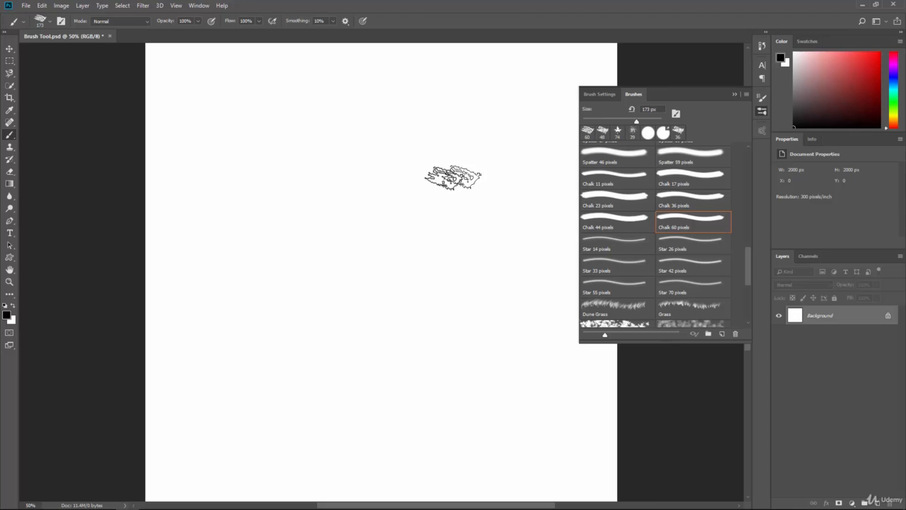
{"action": "mouse_move", "coordinate": [435, 173]}
{"action": "left_mouse_down"}
{"action": "mouse_move", "coordinate": [403, 199]}
{"action": "mouse_move", "coordinate": [330, 180]}
{"action": "mouse_move", "coordinate": [297, 243]}
{"action": "mouse_move", "coordinate": [369, 306]}
{"action": "mouse_move", "coordinate": [455, 226]}
{"action": "left_mouse_up"}
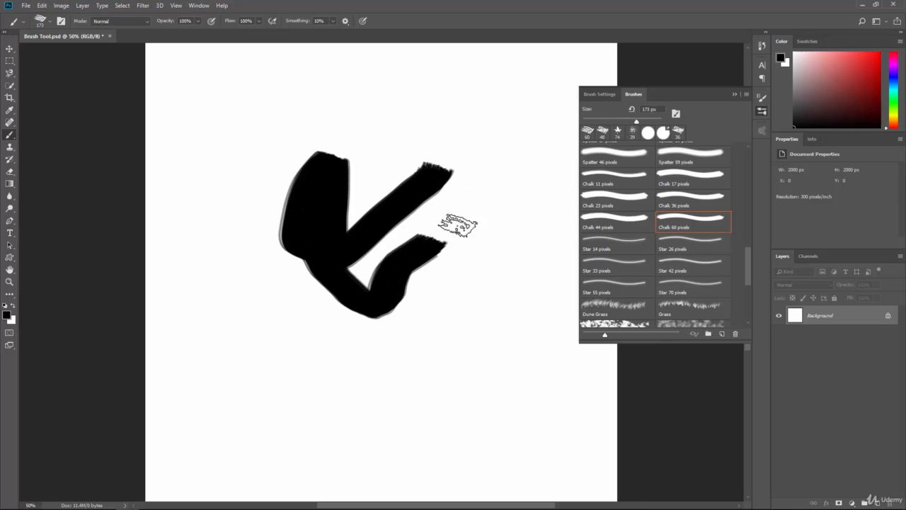
{"action": "key", "text": "ctrl+z"}
Reduce the chalk brush to 38 px, paint a thin test stroke and undo it.
{"action": "left_click_drag", "start_coordinate": [636, 121], "coordinate": [597, 120]}
{"action": "mouse_move", "coordinate": [479, 148]}
{"action": "left_mouse_down"}
{"action": "mouse_move", "coordinate": [323, 222]}
{"action": "mouse_move", "coordinate": [322, 214]}
{"action": "mouse_move", "coordinate": [450, 323]}
{"action": "mouse_move", "coordinate": [453, 272]}
{"action": "left_mouse_up"}
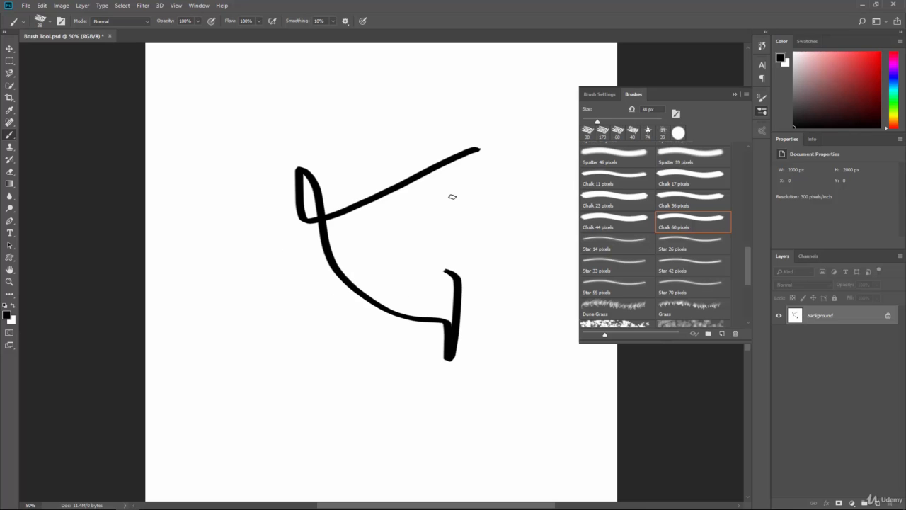
{"action": "key", "text": "ctrl+z"}
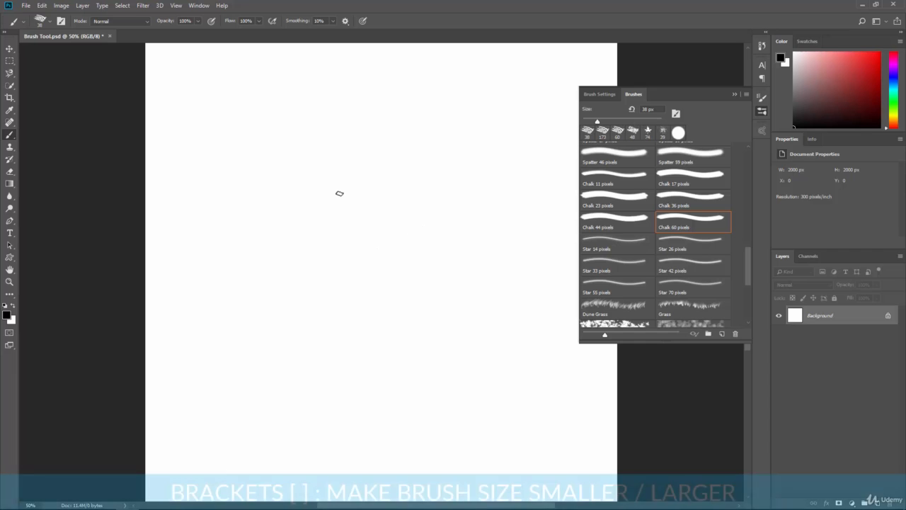
Shrink and enlarge the chalk brush in increments up to 700 px and paint broad strokes across the canvas.
{"action": "key", "text": "bracketleft"}
{"action": "key", "text": "bracketleft"}
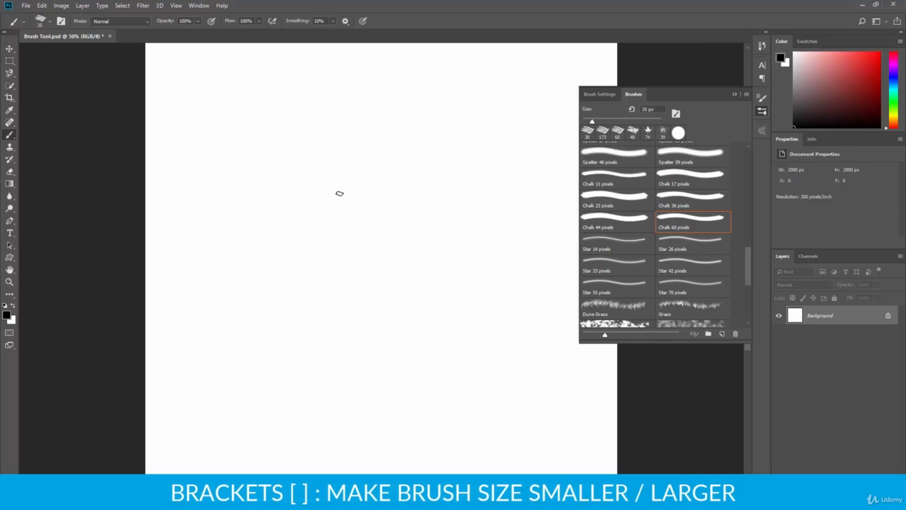
{"action": "key", "text": "bracketleft"}
{"action": "key", "text": "bracketleft"}
{"action": "key", "text": "bracketright"}
{"action": "key", "text": "bracketright"}
{"action": "key", "text": "bracketleft"}
{"action": "key", "text": "bracketright"}
{"action": "key", "text": "bracketright"}
{"action": "key", "text": "bracketright"}
{"action": "key", "text": "bracketright"}
{"action": "key", "text": "bracketright"}
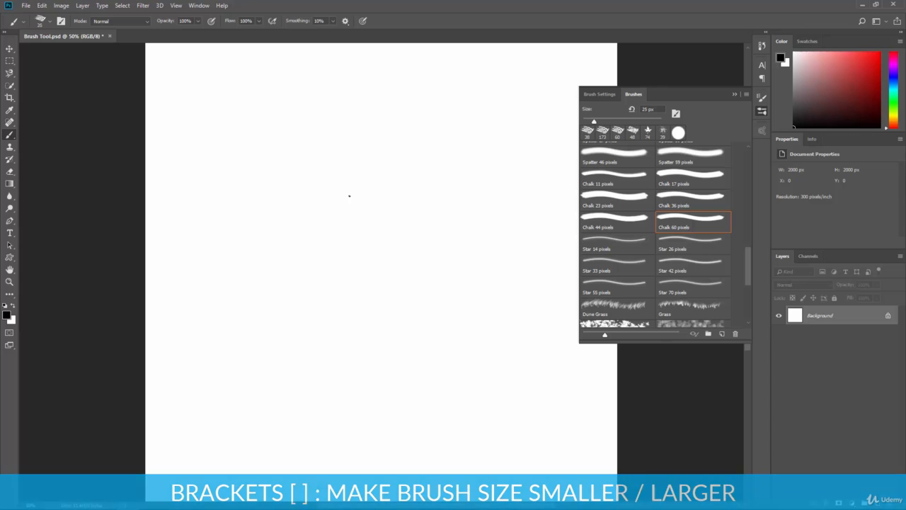
{"action": "key", "text": "bracketright"}
{"action": "key", "text": "bracketright"}
{"action": "key", "text": "bracketright"}
{"action": "key", "text": "bracketright"}
{"action": "key", "text": "bracketright"}
{"action": "key", "text": "bracketright"}
{"action": "key", "text": "bracketright"}
{"action": "key", "text": "bracketright"}
{"action": "key", "text": "bracketright"}
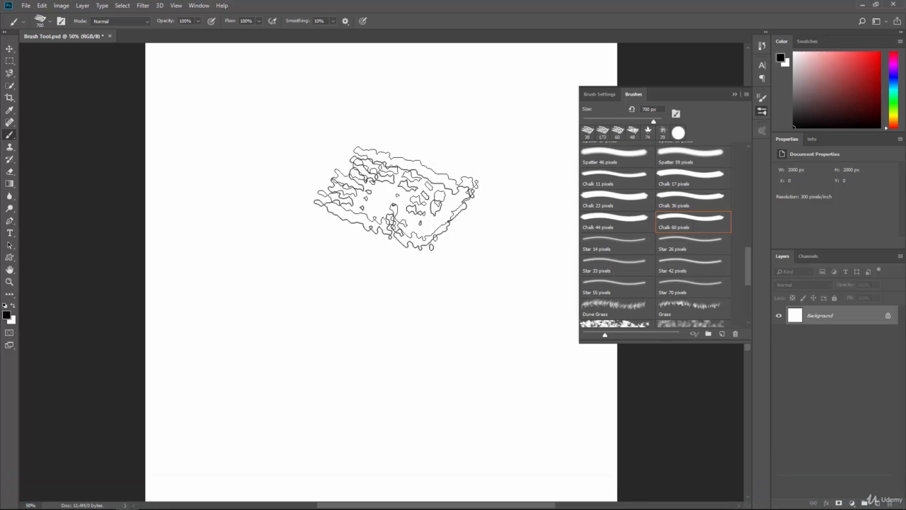
{"action": "key", "text": "bracketright"}
{"action": "key", "text": "bracketright"}
{"action": "left_click", "coordinate": [301, 186]}
{"action": "mouse_move", "coordinate": [264, 243]}
{"action": "left_mouse_down"}
{"action": "mouse_move", "coordinate": [391, 323]}
{"action": "mouse_move", "coordinate": [424, 122]}
{"action": "left_mouse_up"}
Reduce the chalk brush to 175 px, paint over the black area and undo all the strokes.
{"action": "key", "text": "bracketleft"}
{"action": "key", "text": "bracketleft"}
{"action": "key", "text": "bracketleft"}
{"action": "key", "text": "bracketleft"}
{"action": "key", "text": "bracketleft"}
{"action": "key", "text": "bracketleft"}
{"action": "mouse_move", "coordinate": [495, 203]}
{"action": "left_mouse_down"}
{"action": "mouse_move", "coordinate": [523, 255]}
{"action": "mouse_move", "coordinate": [548, 347]}
{"action": "mouse_move", "coordinate": [433, 382]}
{"action": "mouse_move", "coordinate": [319, 398]}
{"action": "mouse_move", "coordinate": [464, 371]}
{"action": "mouse_move", "coordinate": [443, 410]}
{"action": "mouse_move", "coordinate": [431, 262]}
{"action": "mouse_move", "coordinate": [386, 283]}
{"action": "mouse_move", "coordinate": [265, 375]}
{"action": "mouse_move", "coordinate": [323, 303]}
{"action": "mouse_move", "coordinate": [453, 289]}
{"action": "mouse_move", "coordinate": [548, 193]}
{"action": "mouse_move", "coordinate": [537, 123]}
{"action": "mouse_move", "coordinate": [302, 92]}
{"action": "mouse_move", "coordinate": [334, 240]}
{"action": "left_mouse_up"}
{"action": "key", "text": "ctrl+alt+z"}
{"action": "key", "text": "ctrl+alt+z"}
{"action": "key", "text": "ctrl+alt+z"}
{"action": "key", "text": "ctrl+alt+z"}
{"action": "key", "text": "ctrl+alt+z"}
{"action": "key", "text": "ctrl+alt+z"}
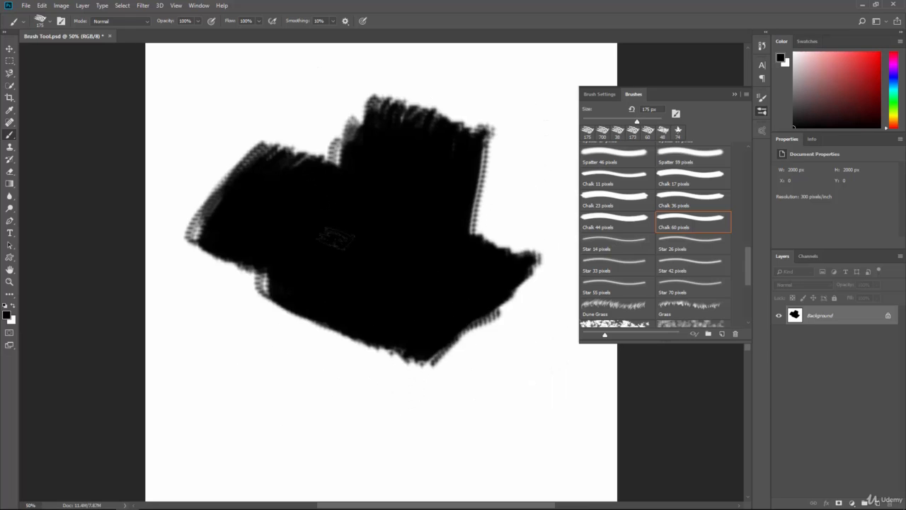
Choose the 25 px Round Fan bristle tip among the brush tip shapes.
{"action": "left_click", "coordinate": [597, 94]}
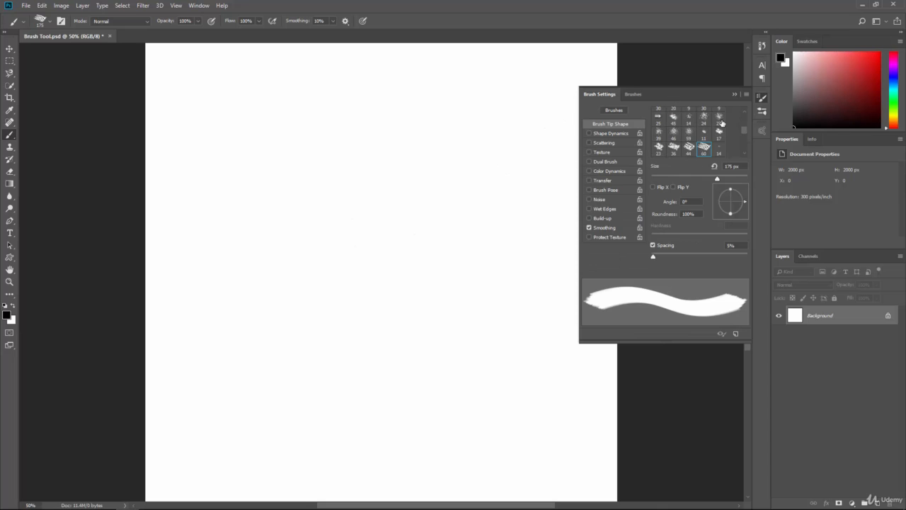
{"action": "left_click_drag", "start_coordinate": [744, 132], "coordinate": [746, 113]}
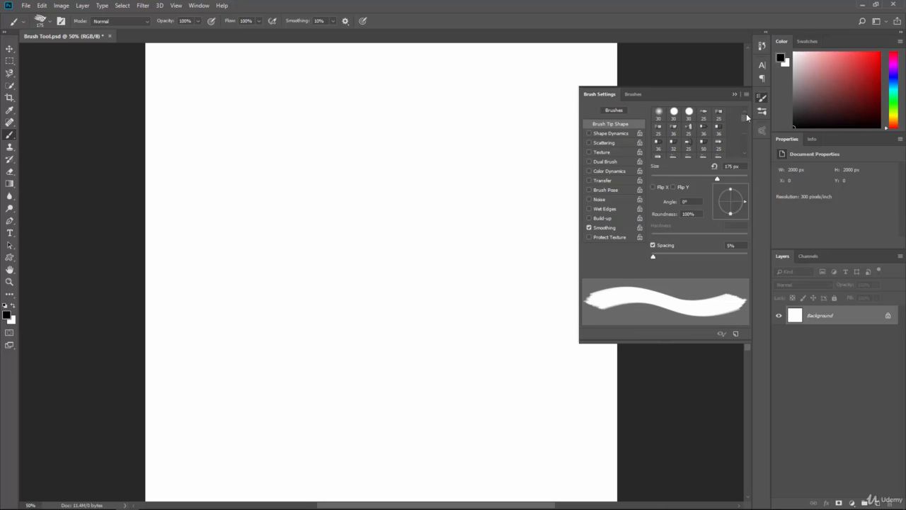
{"action": "left_click", "coordinate": [689, 133]}
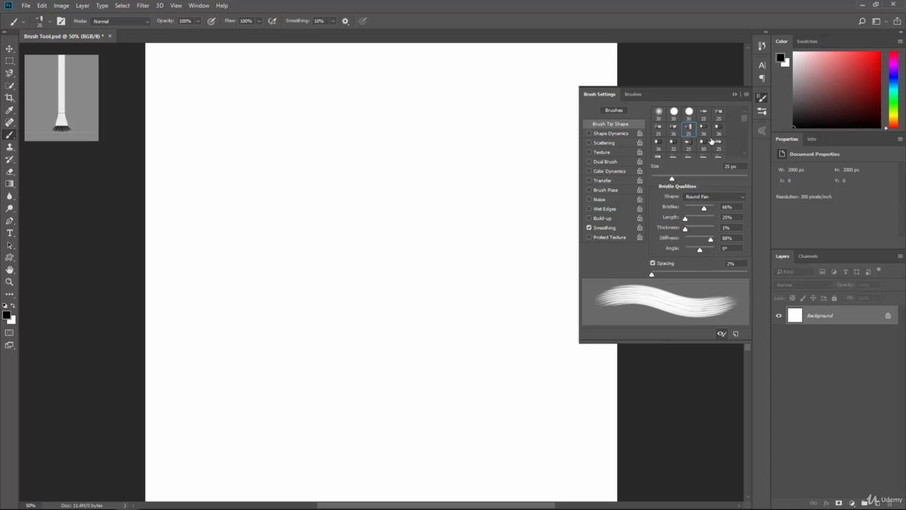
Select the 30 px hard round brush tip, paint a winding test stroke and undo it.
{"action": "left_click", "coordinate": [674, 113]}
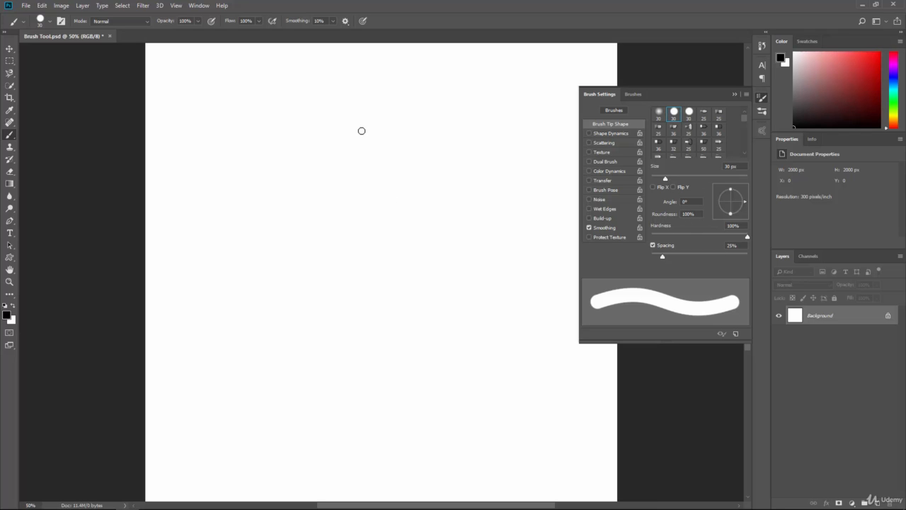
{"action": "mouse_move", "coordinate": [342, 129]}
{"action": "left_mouse_down"}
{"action": "mouse_move", "coordinate": [390, 193]}
{"action": "mouse_move", "coordinate": [367, 301]}
{"action": "mouse_move", "coordinate": [457, 347]}
{"action": "left_mouse_up"}
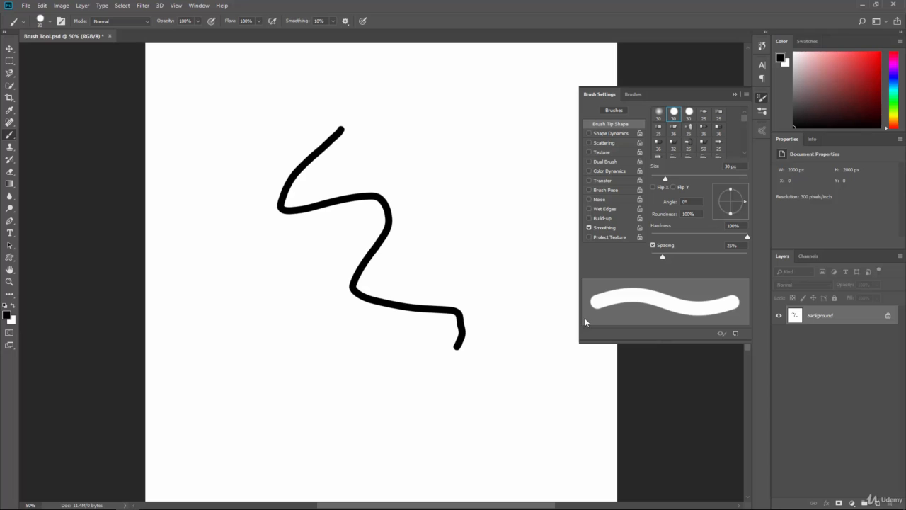
{"action": "key", "text": "ctrl+z"}
Set the hard round tip's spacing to 149%, paint and undo a dotted test stroke, and lower the spacing again.
{"action": "left_click_drag", "start_coordinate": [662, 256], "coordinate": [710, 256]}
{"action": "mouse_move", "coordinate": [272, 186]}
{"action": "left_mouse_down"}
{"action": "mouse_move", "coordinate": [350, 171]}
{"action": "mouse_move", "coordinate": [370, 274]}
{"action": "mouse_move", "coordinate": [448, 360]}
{"action": "mouse_move", "coordinate": [449, 425]}
{"action": "left_mouse_up"}
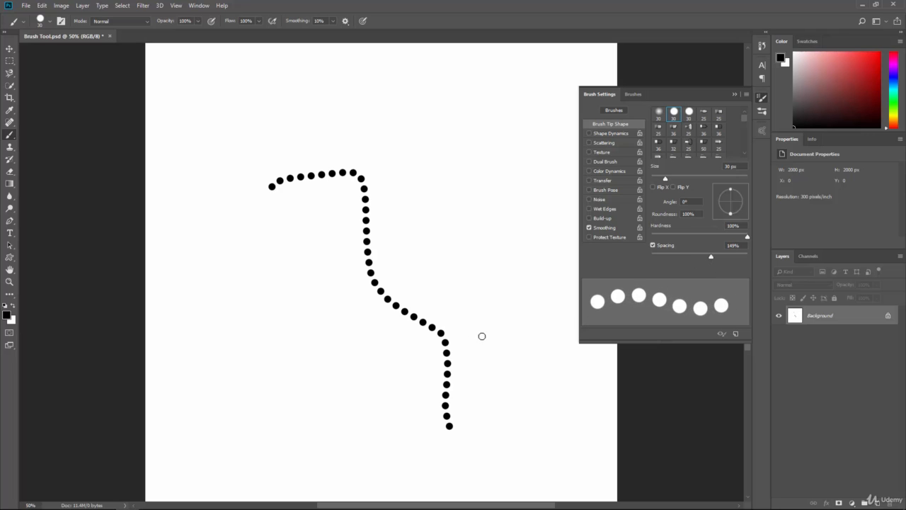
{"action": "key", "text": "ctrl+z"}
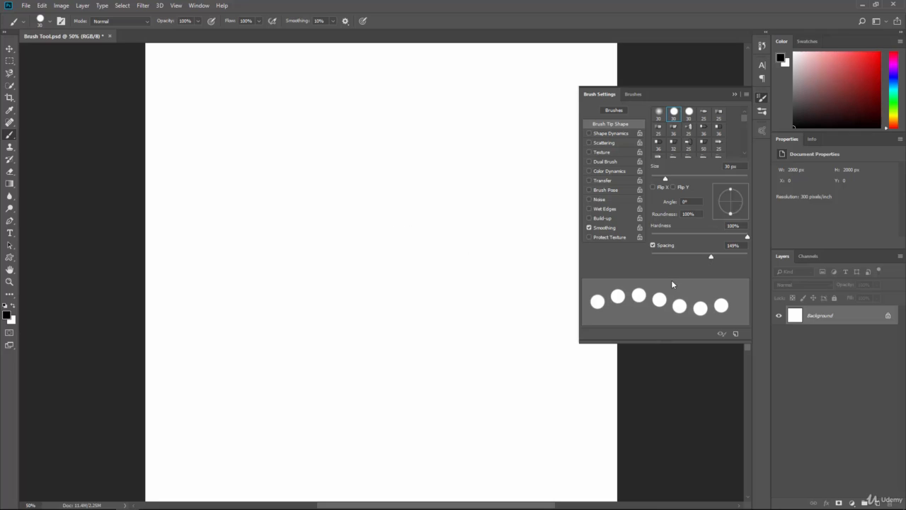
{"action": "left_click_drag", "start_coordinate": [711, 258], "coordinate": [661, 256]}
Select the 25 px Round Fan bristle tip, paint test strokes with it and undo them.
{"action": "left_click", "coordinate": [688, 133]}
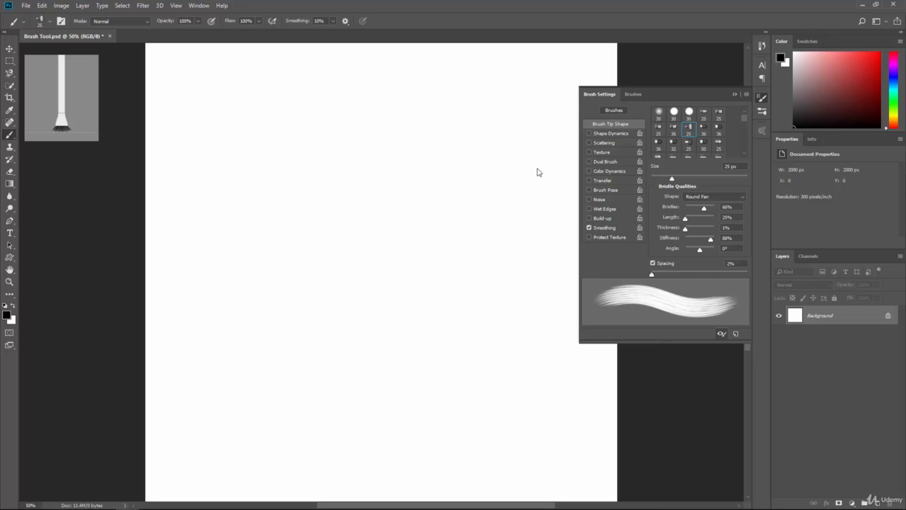
{"action": "mouse_move", "coordinate": [276, 110]}
{"action": "left_mouse_down"}
{"action": "mouse_move", "coordinate": [336, 224]}
{"action": "mouse_move", "coordinate": [415, 327]}
{"action": "mouse_move", "coordinate": [315, 310]}
{"action": "left_mouse_up"}
{"action": "left_click_drag", "start_coordinate": [338, 343], "coordinate": [387, 395]}
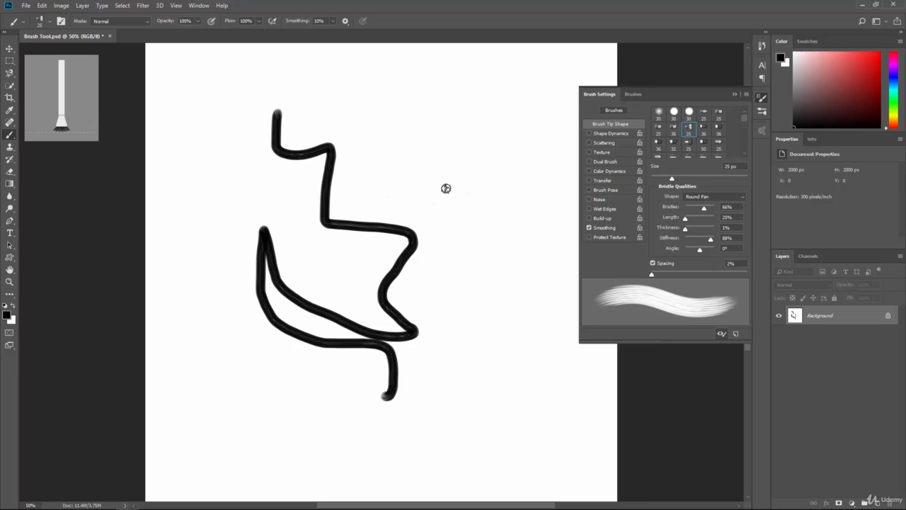
{"action": "key", "text": "ctrl+z"}
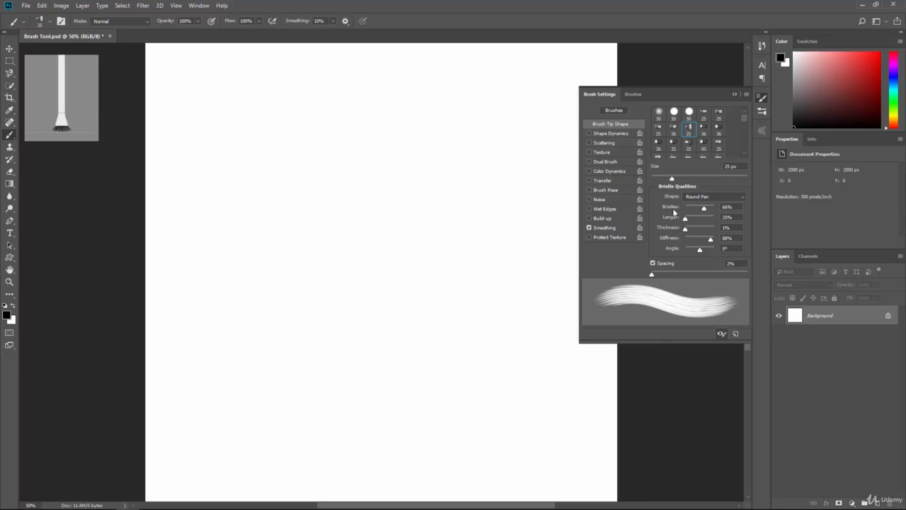
Set the Round Fan tip's bristle length to 157% and paint a winding stroke down the canvas.
{"action": "mouse_move", "coordinate": [685, 221]}
{"action": "left_mouse_down"}
{"action": "mouse_move", "coordinate": [703, 222]}
{"action": "mouse_move", "coordinate": [693, 220]}
{"action": "left_mouse_up"}
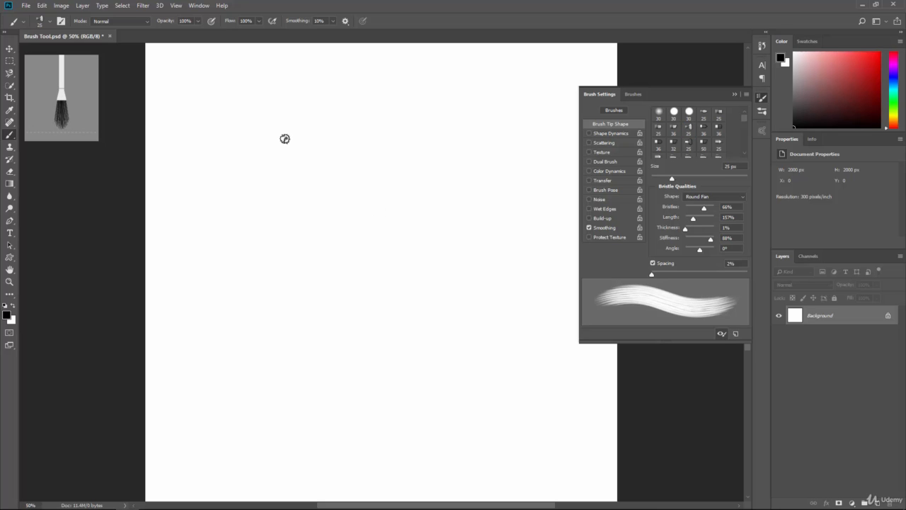
{"action": "mouse_move", "coordinate": [284, 139]}
{"action": "left_mouse_down"}
{"action": "mouse_move", "coordinate": [330, 206]}
{"action": "mouse_move", "coordinate": [396, 189]}
{"action": "left_mouse_up"}
{"action": "mouse_move", "coordinate": [349, 304]}
{"action": "left_mouse_down"}
{"action": "mouse_move", "coordinate": [457, 236]}
{"action": "mouse_move", "coordinate": [469, 354]}
{"action": "left_mouse_up"}
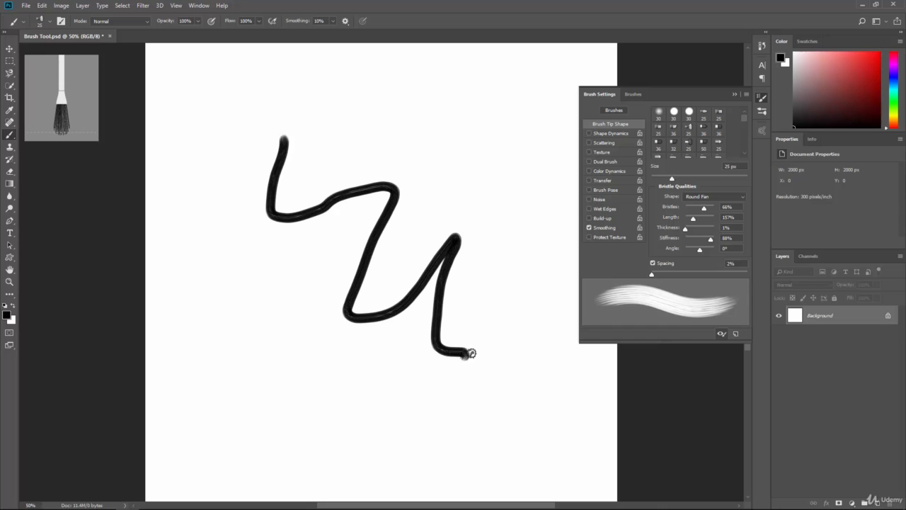
Undo the Round Fan stroke, select the 71 px brush tip, and paint and undo a test stroke with it.
{"action": "key", "text": "ctrl+z"}
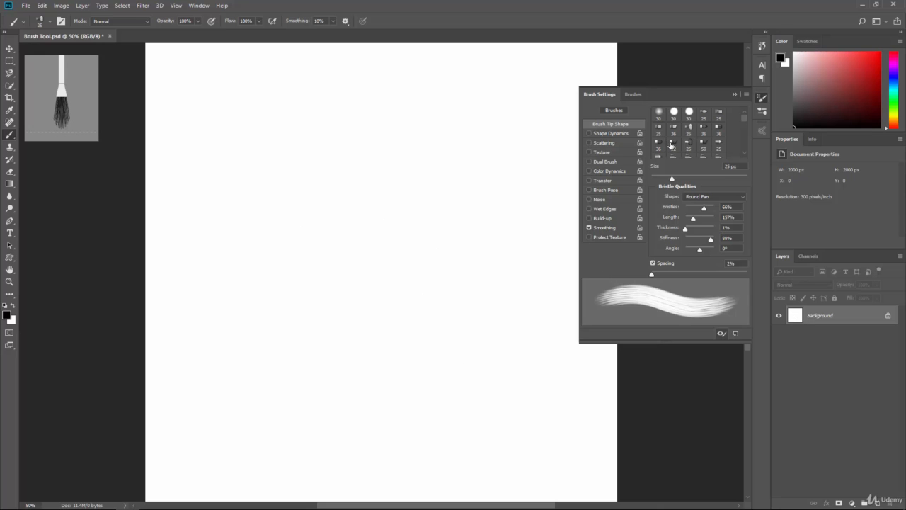
{"action": "scroll", "coordinate": [698, 140], "scroll_direction": "down", "scroll_amount": 3}
{"action": "left_click", "coordinate": [691, 134]}
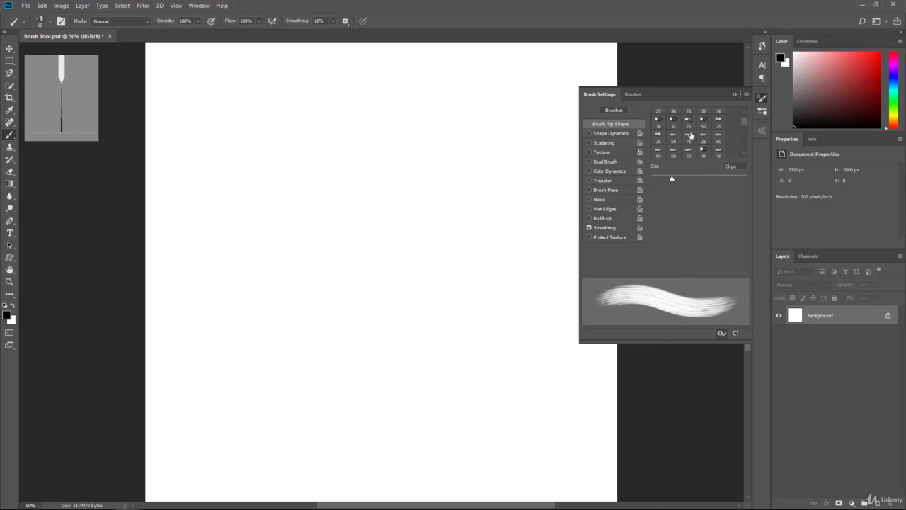
{"action": "mouse_move", "coordinate": [323, 178]}
{"action": "left_mouse_down"}
{"action": "mouse_move", "coordinate": [357, 171]}
{"action": "mouse_move", "coordinate": [414, 380]}
{"action": "left_mouse_up"}
{"action": "key", "text": "ctrl+z"}
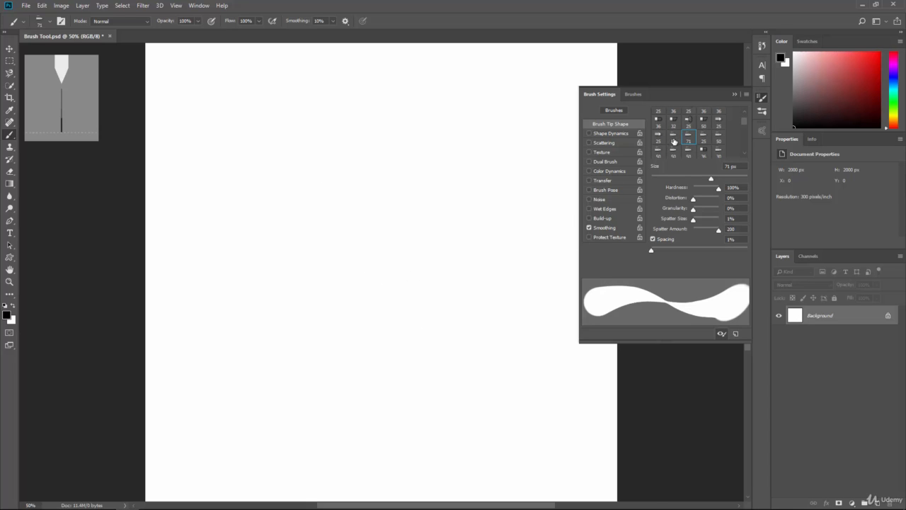
Select the second 30 px hard round tip, enable Shape Dynamics with 80% size jitter, and paint test strokes on the canvas.
{"action": "scroll", "coordinate": [688, 134], "scroll_direction": "up", "scroll_amount": 2}
{"action": "left_click", "coordinate": [687, 114]}
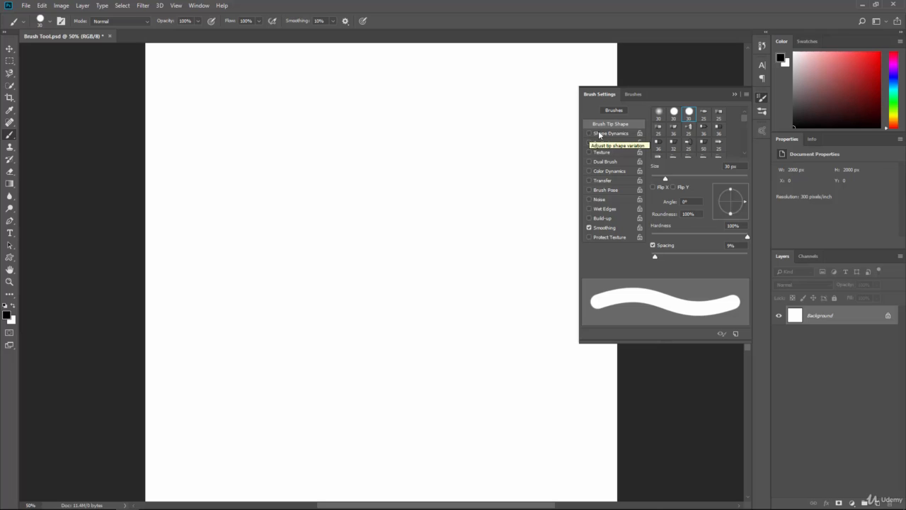
{"action": "left_click", "coordinate": [606, 133]}
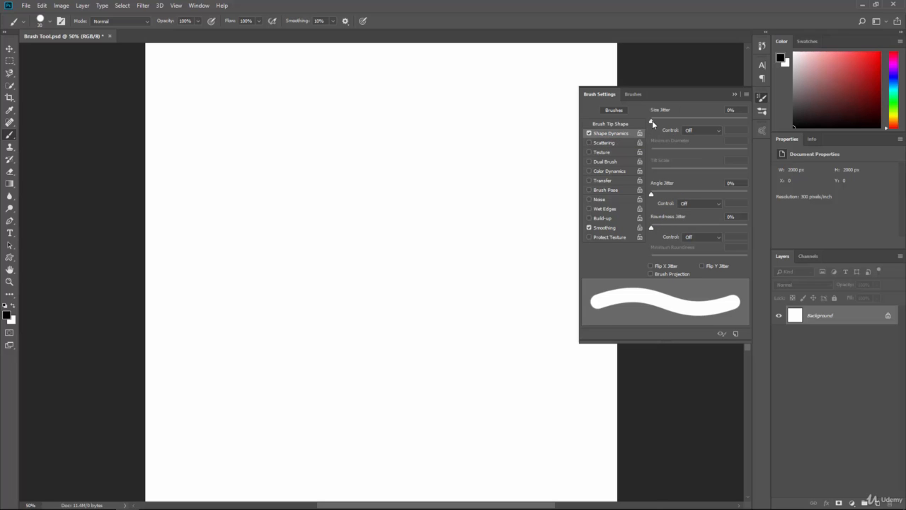
{"action": "left_click_drag", "start_coordinate": [652, 121], "coordinate": [729, 125]}
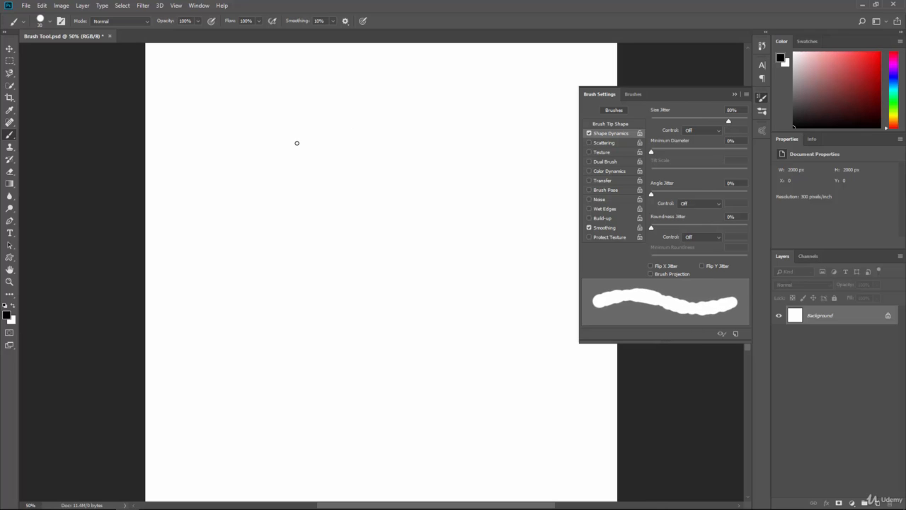
{"action": "mouse_move", "coordinate": [296, 143]}
{"action": "left_mouse_down"}
{"action": "mouse_move", "coordinate": [325, 215]}
{"action": "mouse_move", "coordinate": [389, 236]}
{"action": "mouse_move", "coordinate": [388, 258]}
{"action": "mouse_move", "coordinate": [459, 354]}
{"action": "mouse_move", "coordinate": [493, 347]}
{"action": "left_mouse_up"}
Paint a comparison stroke with size jitter at 0%, and raise size jitter to 93% and angle jitter to 23%.
{"action": "left_click_drag", "start_coordinate": [718, 121], "coordinate": [651, 121]}
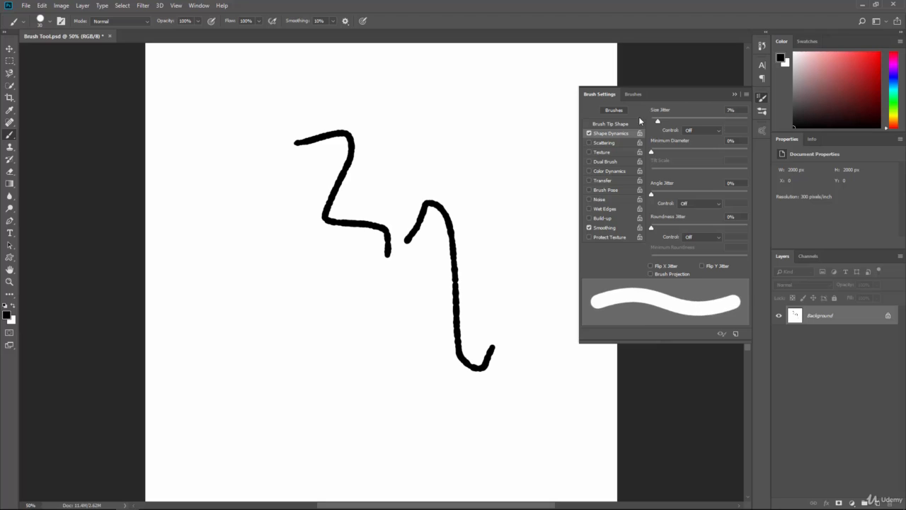
{"action": "mouse_move", "coordinate": [489, 113]}
{"action": "left_mouse_down"}
{"action": "mouse_move", "coordinate": [401, 140]}
{"action": "mouse_move", "coordinate": [481, 148]}
{"action": "mouse_move", "coordinate": [544, 267]}
{"action": "mouse_move", "coordinate": [533, 318]}
{"action": "left_mouse_up"}
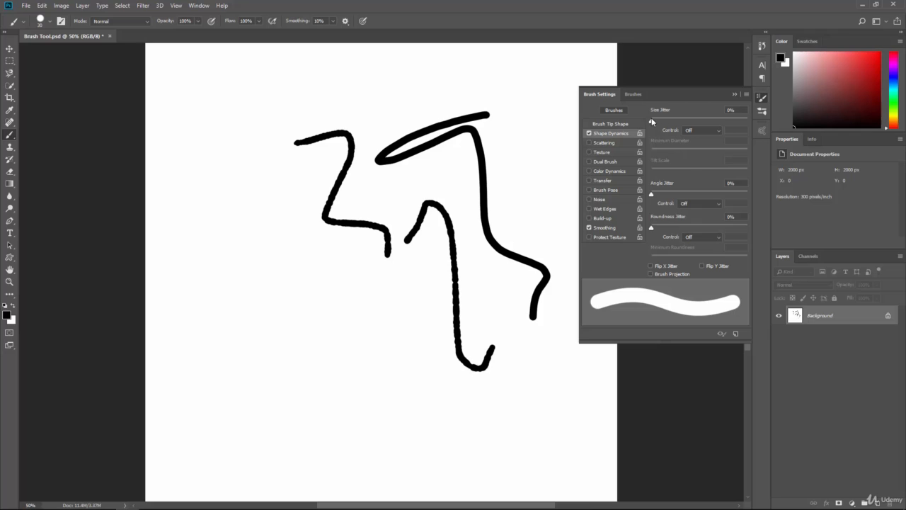
{"action": "left_click_drag", "start_coordinate": [651, 121], "coordinate": [740, 121]}
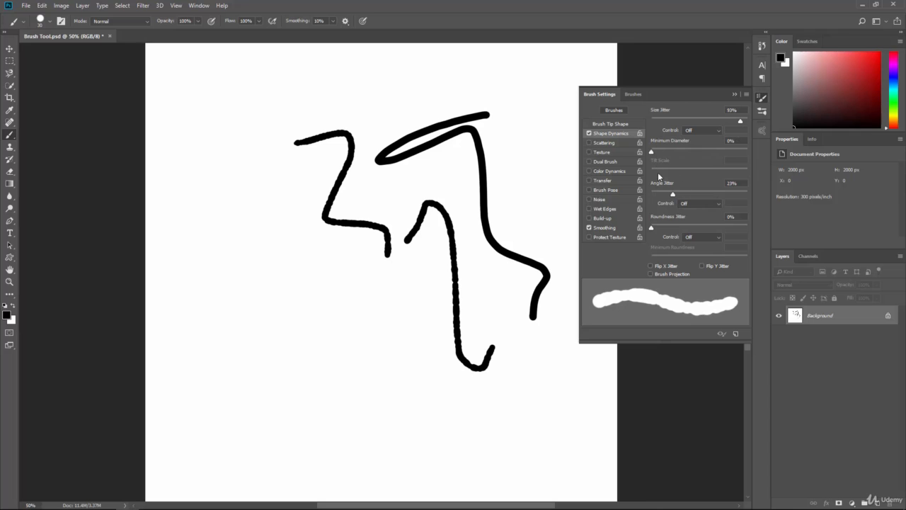
Enable Scattering at 804%, paint a scattered stroke down the canvas, and try out the count and count jitter settings.
{"action": "left_click", "coordinate": [602, 144]}
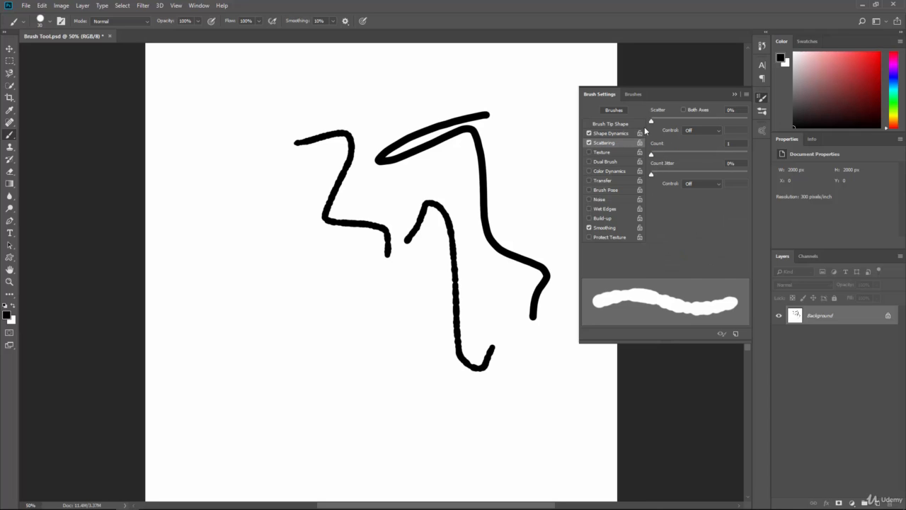
{"action": "left_click_drag", "start_coordinate": [650, 122], "coordinate": [728, 129]}
{"action": "mouse_move", "coordinate": [322, 227]}
{"action": "left_mouse_down"}
{"action": "mouse_move", "coordinate": [393, 292]}
{"action": "mouse_move", "coordinate": [395, 434]}
{"action": "left_mouse_up"}
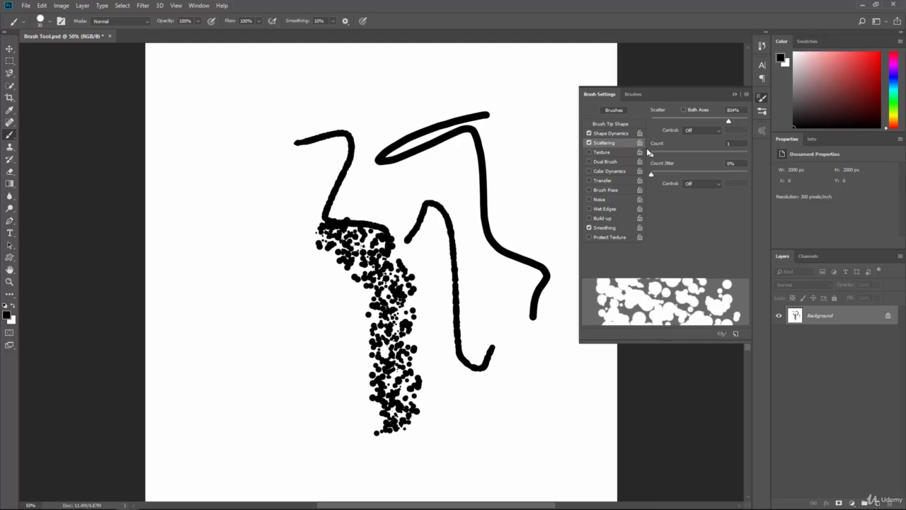
{"action": "mouse_move", "coordinate": [652, 156]}
{"action": "left_mouse_down"}
{"action": "mouse_move", "coordinate": [675, 154]}
{"action": "mouse_move", "coordinate": [639, 158]}
{"action": "left_mouse_up"}
{"action": "left_click_drag", "start_coordinate": [698, 174], "coordinate": [651, 181]}
Enable Texture for the brush, look through the available patterns, and paint a textured scattered stroke over the right-hand line.
{"action": "left_click", "coordinate": [602, 153]}
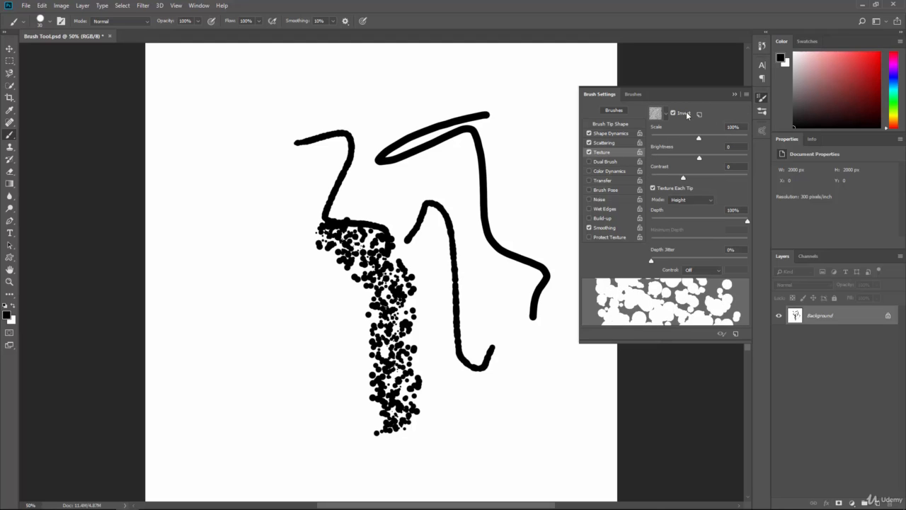
{"action": "left_click", "coordinate": [656, 117]}
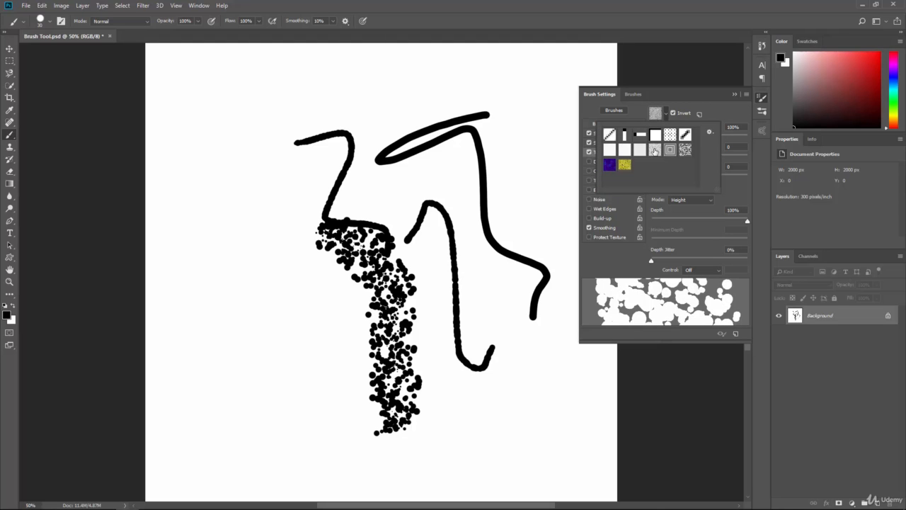
{"action": "left_click", "coordinate": [733, 190]}
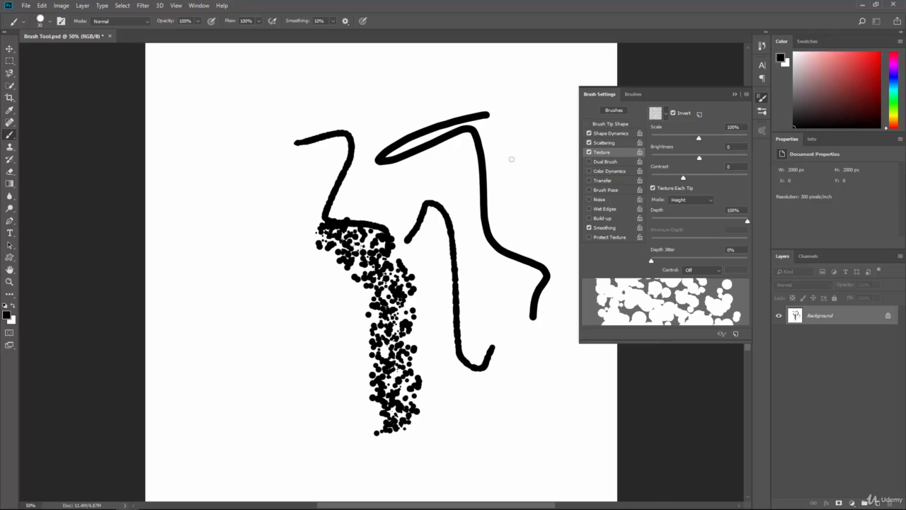
{"action": "left_click_drag", "start_coordinate": [521, 153], "coordinate": [515, 286]}
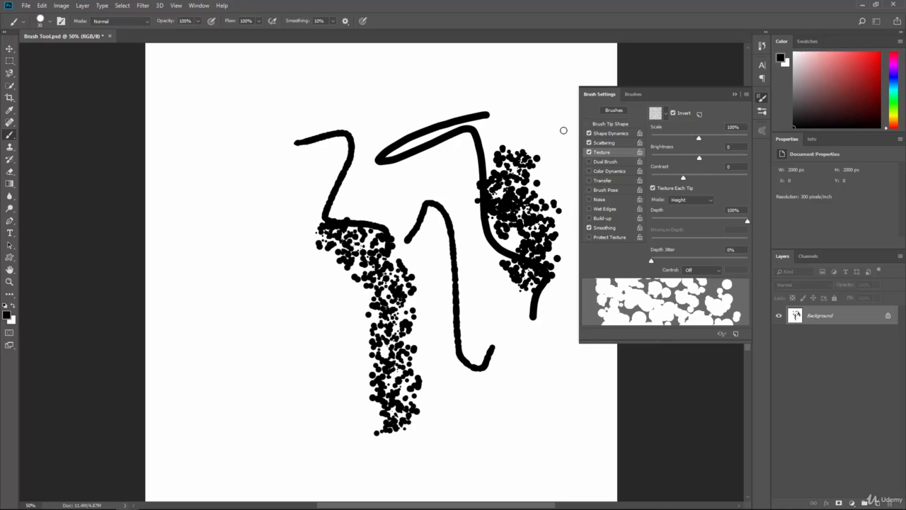
Set the texture scale to 475%, brightness to -93 and contrast to 32, and paint a short test stroke.
{"action": "left_click_drag", "start_coordinate": [697, 141], "coordinate": [619, 143]}
{"action": "left_click_drag", "start_coordinate": [710, 158], "coordinate": [672, 177]}
{"action": "mouse_move", "coordinate": [403, 194]}
{"action": "left_mouse_down"}
{"action": "mouse_move", "coordinate": [407, 205]}
{"action": "mouse_move", "coordinate": [373, 238]}
{"action": "left_mouse_up"}
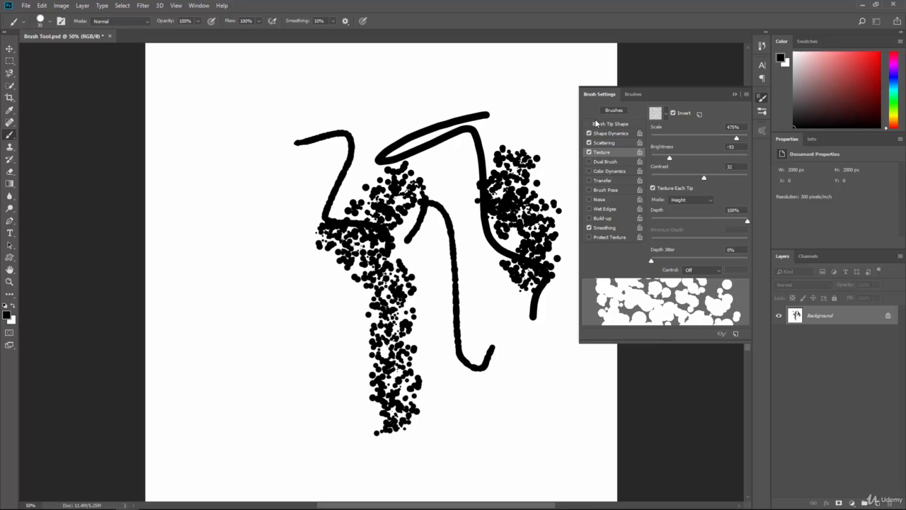
Enable Dual Brush with the first 30 px hard round tip, disable Scattering, Shape Dynamics and Texture, and paint a test stroke.
{"action": "left_click", "coordinate": [598, 164]}
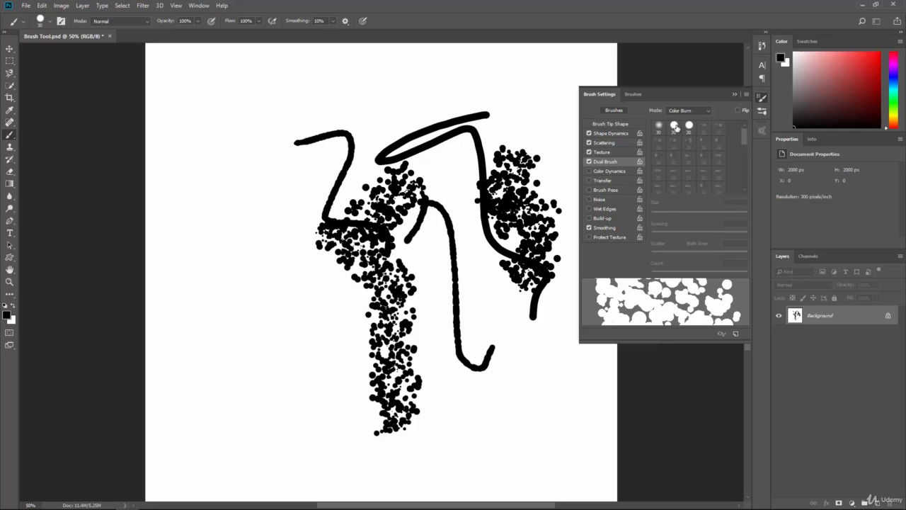
{"action": "left_click", "coordinate": [676, 127]}
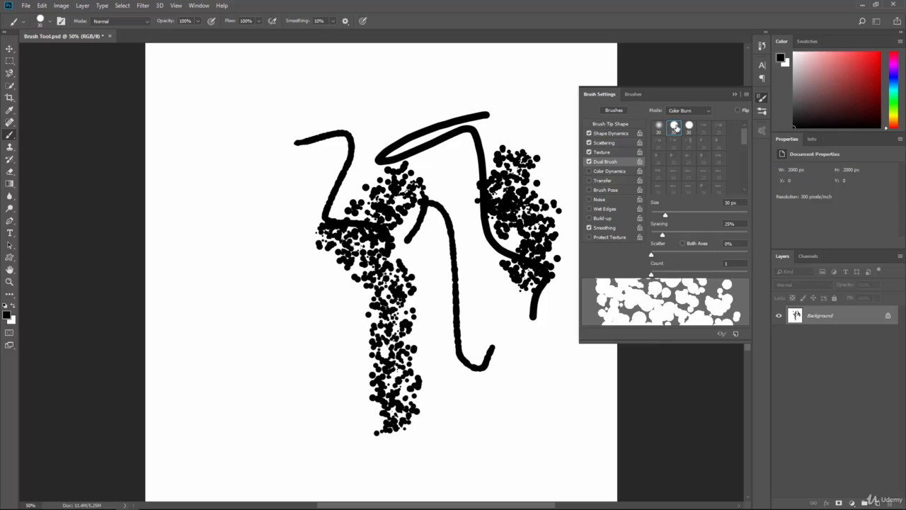
{"action": "left_click", "coordinate": [589, 142]}
{"action": "left_click", "coordinate": [588, 133]}
{"action": "left_click", "coordinate": [589, 152]}
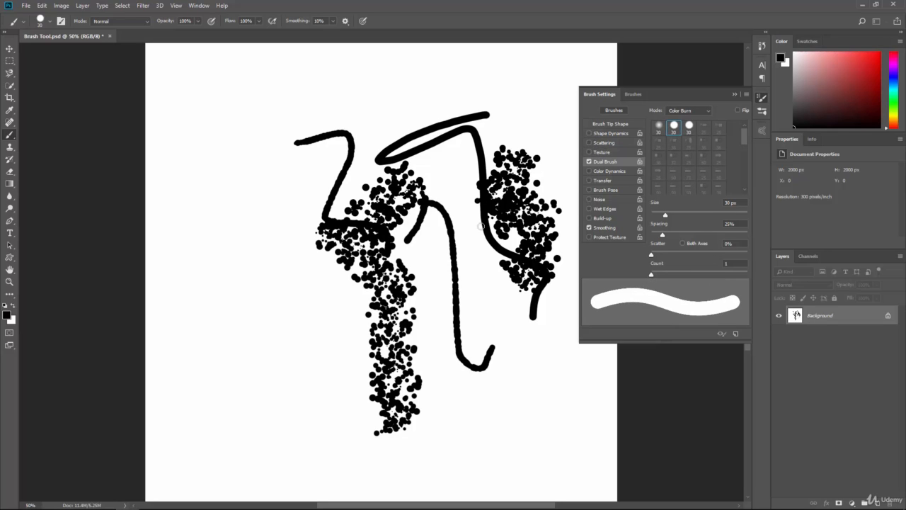
{"action": "mouse_move", "coordinate": [472, 257]}
{"action": "left_mouse_down"}
{"action": "mouse_move", "coordinate": [516, 368]}
{"action": "mouse_move", "coordinate": [539, 382]}
{"action": "left_mouse_up"}
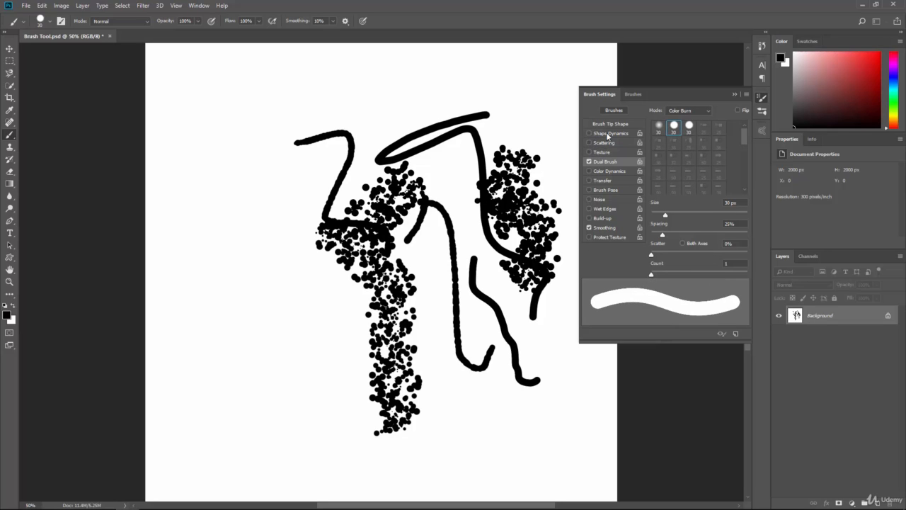
Test the other 30 px hard round dual tip with size 298 px, spacing 89%, scatter 417% and count 7 by painting a stroke.
{"action": "left_click", "coordinate": [689, 127]}
{"action": "mouse_move", "coordinate": [654, 235]}
{"action": "left_mouse_down"}
{"action": "mouse_move", "coordinate": [700, 235]}
{"action": "mouse_move", "coordinate": [679, 256]}
{"action": "mouse_move", "coordinate": [731, 255]}
{"action": "mouse_move", "coordinate": [691, 254]}
{"action": "mouse_move", "coordinate": [689, 274]}
{"action": "left_mouse_up"}
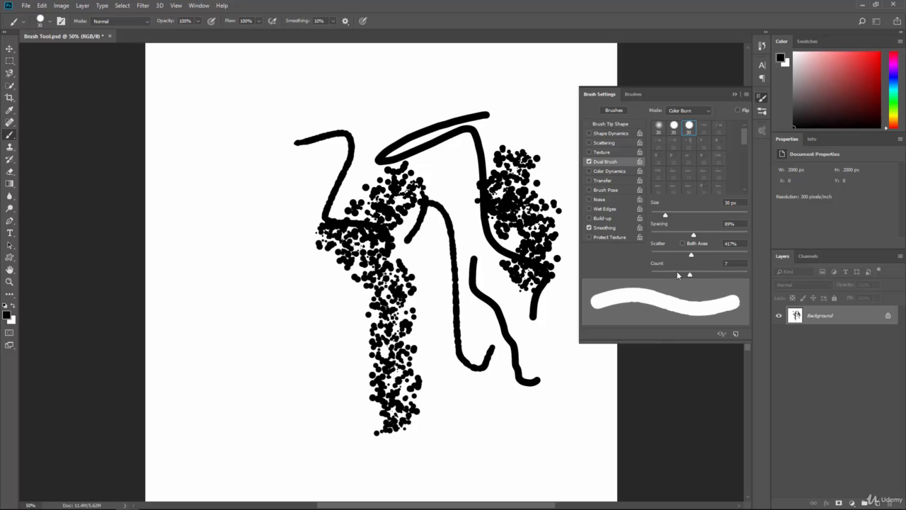
{"action": "mouse_move", "coordinate": [664, 215]}
{"action": "left_mouse_down"}
{"action": "mouse_move", "coordinate": [652, 216]}
{"action": "mouse_move", "coordinate": [752, 232]}
{"action": "mouse_move", "coordinate": [669, 216]}
{"action": "mouse_move", "coordinate": [732, 236]}
{"action": "left_mouse_up"}
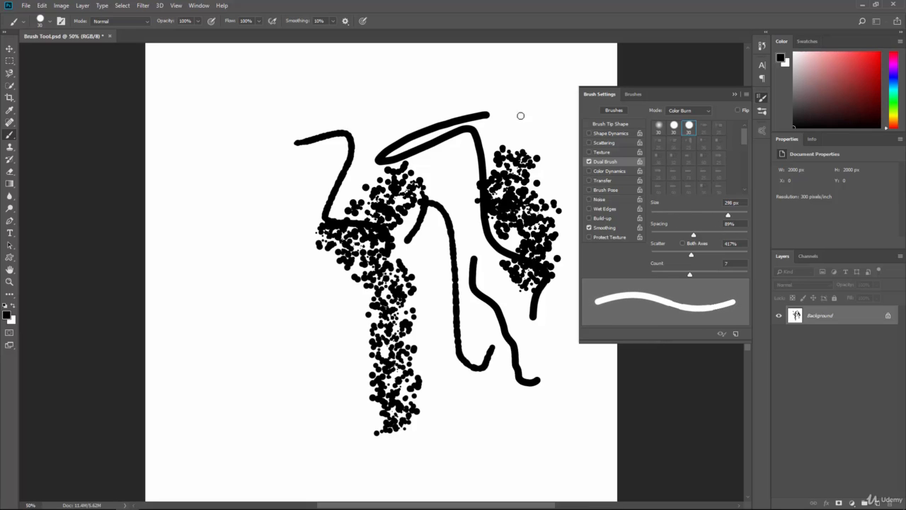
{"action": "left_click_drag", "start_coordinate": [508, 128], "coordinate": [366, 132]}
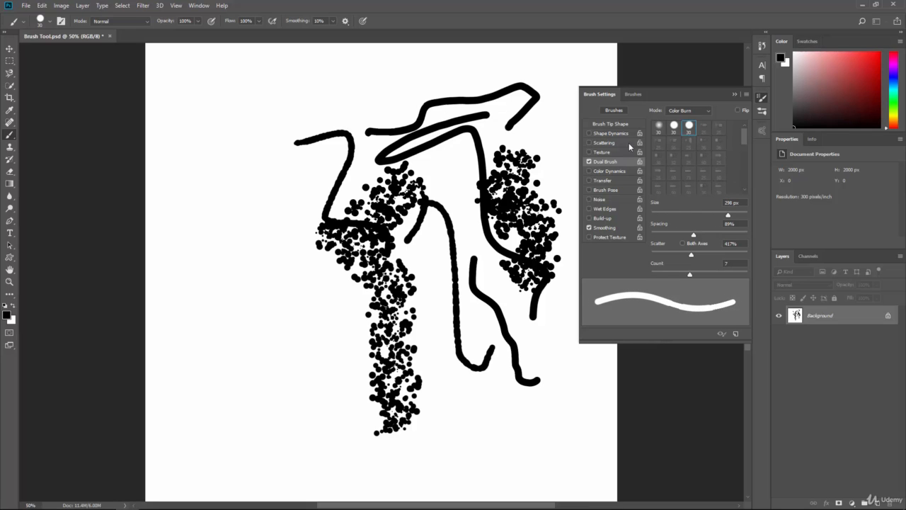
Enable Color Dynamics for the brush and set the foreground color to bright red.
{"action": "left_click", "coordinate": [603, 171]}
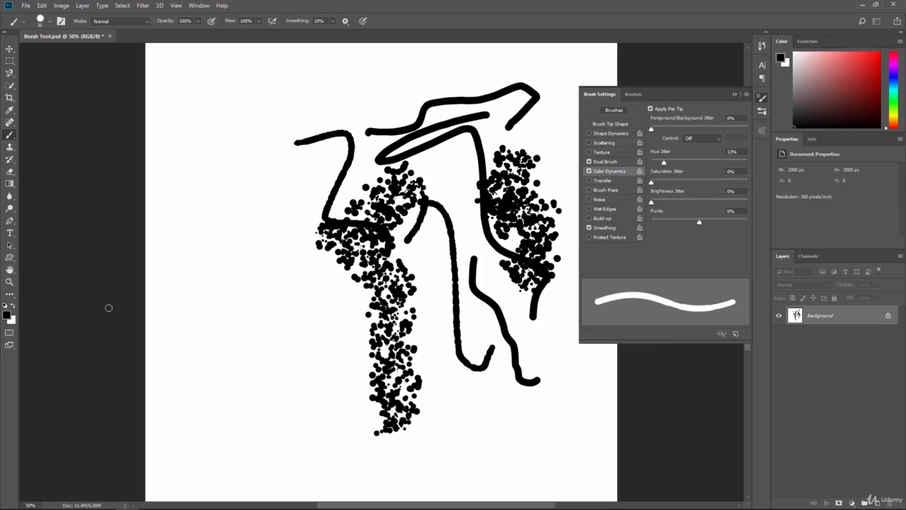
{"action": "left_click", "coordinate": [8, 315]}
{"action": "type", "text": "ff0000"}
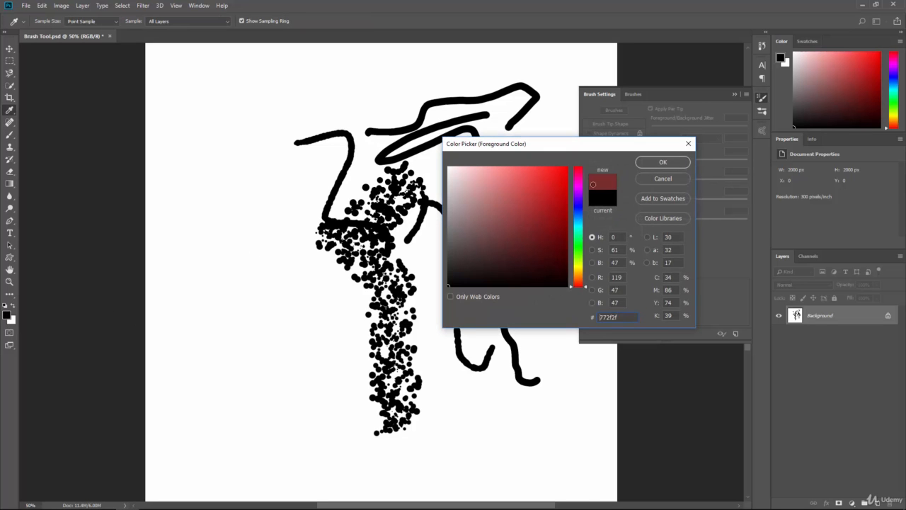
{"action": "key", "text": "Return"}
{"action": "left_click", "coordinate": [8, 315]}
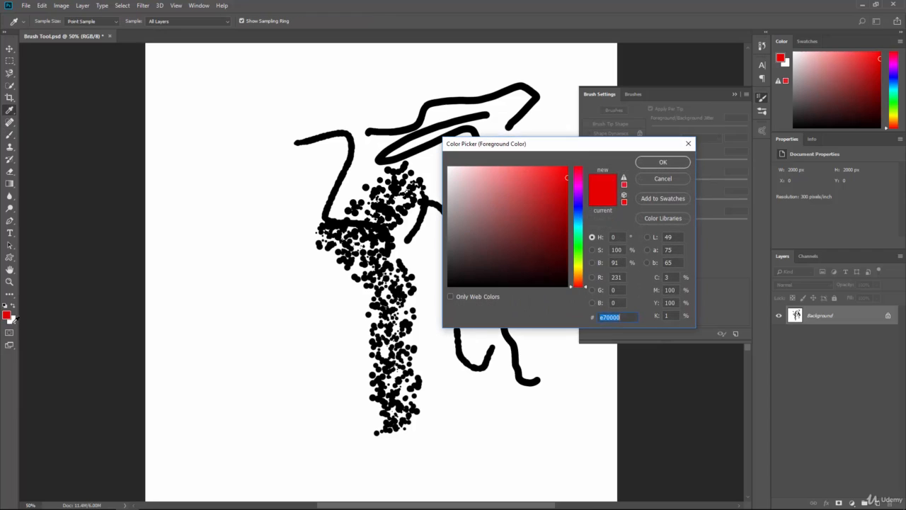
{"action": "left_click", "coordinate": [655, 181]}
Set the background color to blue, 0600ff.
{"action": "left_click", "coordinate": [10, 322]}
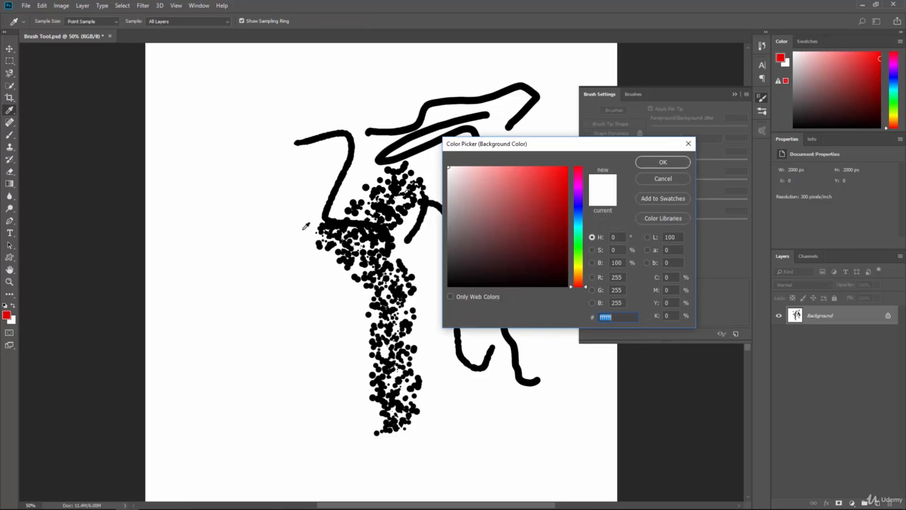
{"action": "left_click", "coordinate": [579, 205]}
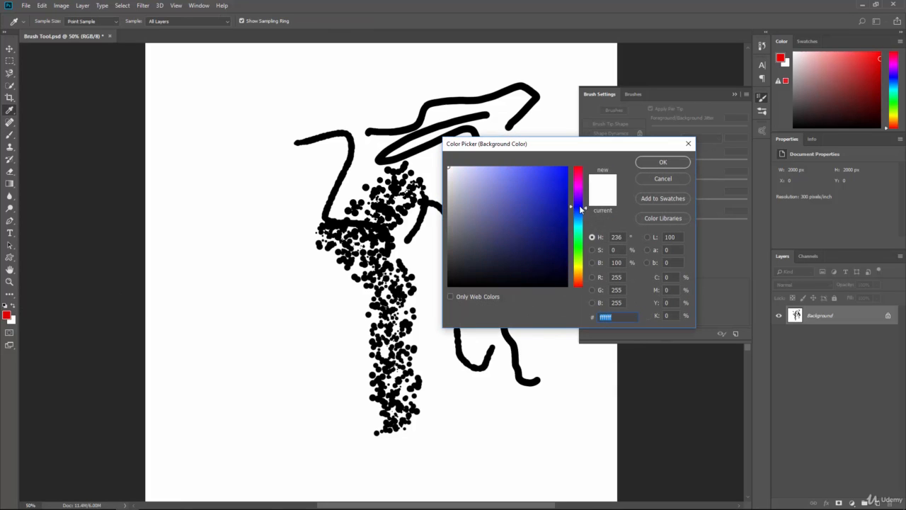
{"action": "left_click", "coordinate": [640, 162]}
Paint a stroke with the red foreground, raise the foreground/background jitter, and paint a winding mixed red-blue stroke.
{"action": "mouse_move", "coordinate": [428, 111]}
{"action": "left_mouse_down"}
{"action": "mouse_move", "coordinate": [414, 146]}
{"action": "mouse_move", "coordinate": [448, 337]}
{"action": "left_mouse_up"}
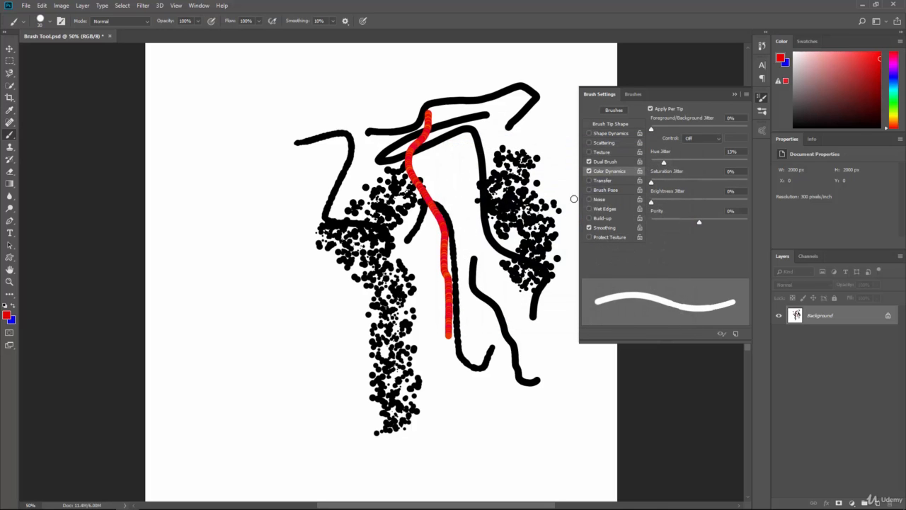
{"action": "left_click_drag", "start_coordinate": [658, 128], "coordinate": [689, 129]}
{"action": "mouse_move", "coordinate": [470, 160]}
{"action": "left_mouse_down"}
{"action": "mouse_move", "coordinate": [449, 213]}
{"action": "mouse_move", "coordinate": [323, 195]}
{"action": "mouse_move", "coordinate": [294, 269]}
{"action": "mouse_move", "coordinate": [339, 358]}
{"action": "mouse_move", "coordinate": [290, 315]}
{"action": "mouse_move", "coordinate": [397, 287]}
{"action": "left_mouse_up"}
Turn Scattering back on and paint two multicolored scattered strokes down and across the canvas.
{"action": "left_click", "coordinate": [603, 143]}
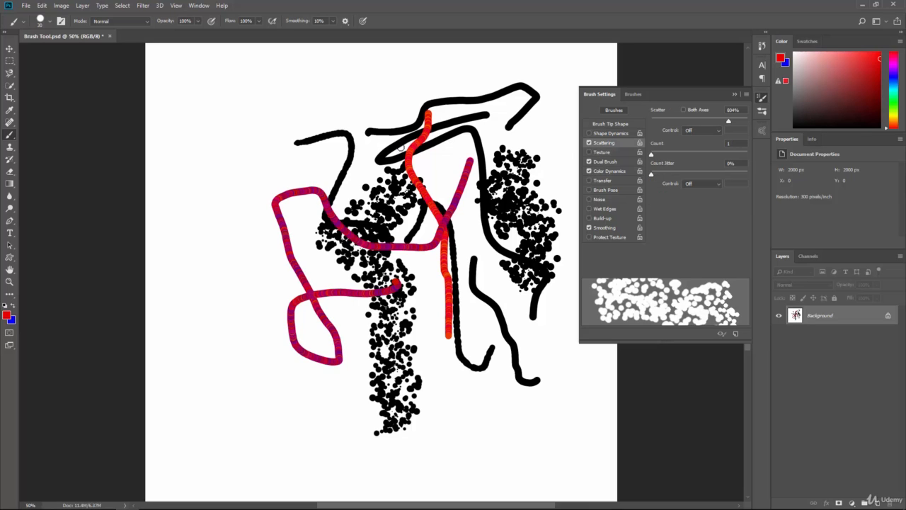
{"action": "mouse_move", "coordinate": [320, 134]}
{"action": "left_mouse_down"}
{"action": "mouse_move", "coordinate": [245, 209]}
{"action": "mouse_move", "coordinate": [294, 301]}
{"action": "mouse_move", "coordinate": [329, 478]}
{"action": "left_mouse_up"}
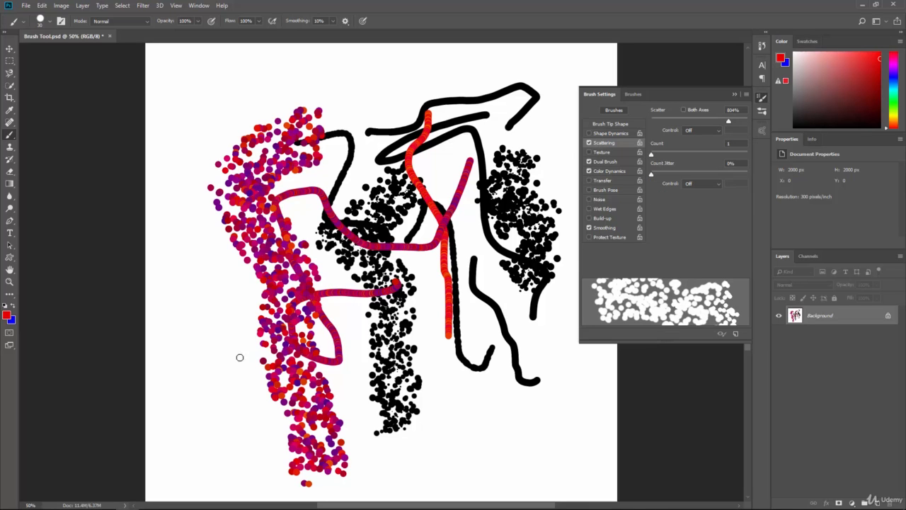
{"action": "mouse_move", "coordinate": [226, 362]}
{"action": "left_mouse_down"}
{"action": "mouse_move", "coordinate": [510, 396]}
{"action": "mouse_move", "coordinate": [550, 424]}
{"action": "left_mouse_up"}
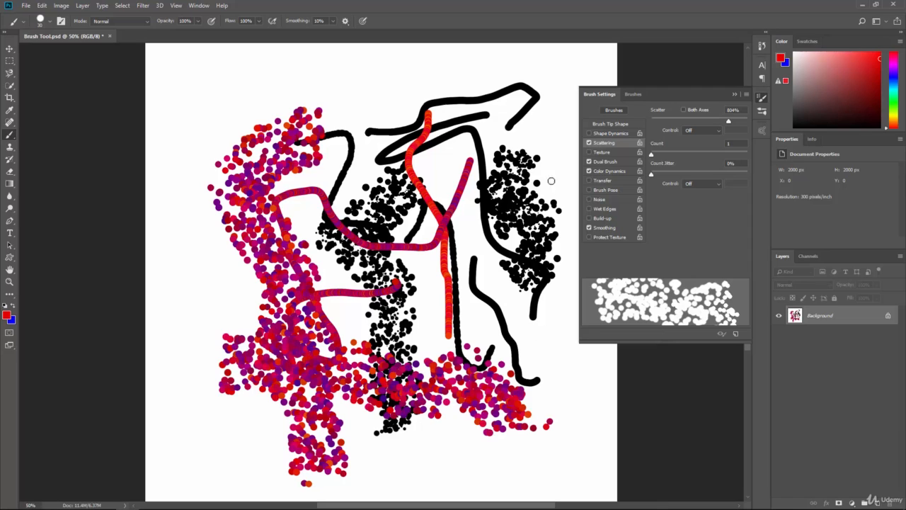
Enable Transfer with 94% opacity jitter and paint a semi-transparent scattered stroke around the canvas.
{"action": "left_click", "coordinate": [597, 181]}
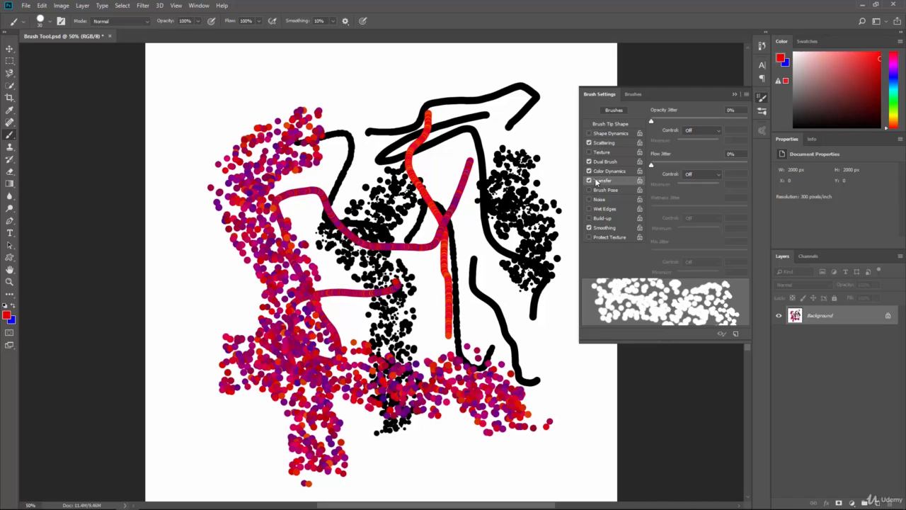
{"action": "left_click_drag", "start_coordinate": [652, 121], "coordinate": [742, 121]}
{"action": "mouse_move", "coordinate": [481, 184]}
{"action": "left_mouse_down"}
{"action": "mouse_move", "coordinate": [501, 274]}
{"action": "mouse_move", "coordinate": [534, 331]}
{"action": "mouse_move", "coordinate": [546, 395]}
{"action": "mouse_move", "coordinate": [419, 340]}
{"action": "mouse_move", "coordinate": [406, 260]}
{"action": "mouse_move", "coordinate": [366, 143]}
{"action": "mouse_move", "coordinate": [334, 152]}
{"action": "mouse_move", "coordinate": [262, 126]}
{"action": "mouse_move", "coordinate": [228, 116]}
{"action": "left_mouse_up"}
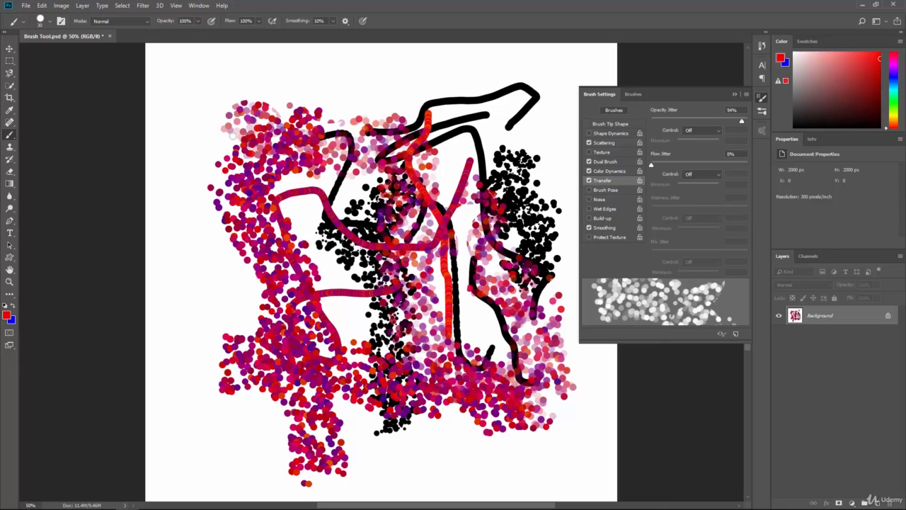
Undo all the colored test strokes, back to the black ones.
{"action": "key", "text": "ctrl+z"}
{"action": "key", "text": "ctrl+z"}
{"action": "key", "text": "ctrl+z"}
{"action": "key", "text": "ctrl+z"}
{"action": "key", "text": "ctrl+z"}
{"action": "key", "text": "ctrl+z"}
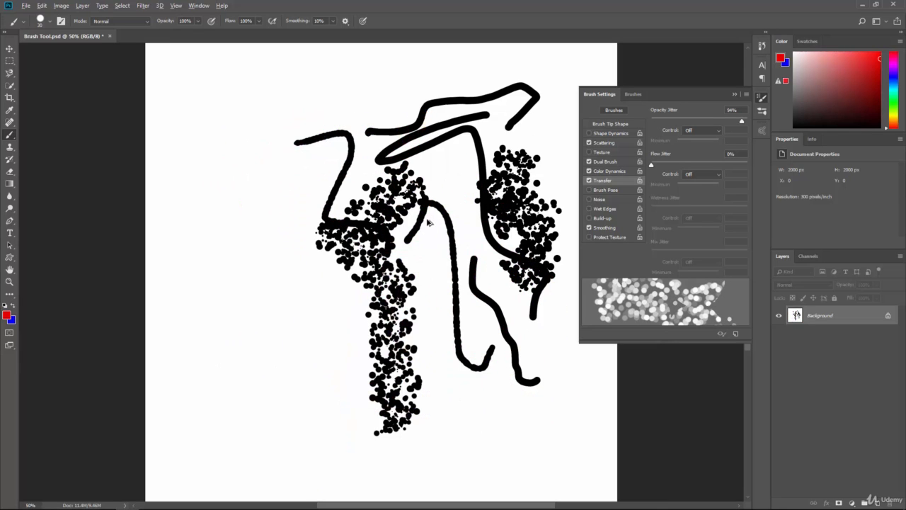
Undo the remaining black test strokes and paint two multicolored, semi-transparent scattered strokes across the canvas.
{"action": "key", "text": "ctrl+z"}
{"action": "key", "text": "ctrl+z"}
{"action": "key", "text": "ctrl+z"}
{"action": "key", "text": "ctrl+z"}
{"action": "mouse_move", "coordinate": [429, 182]}
{"action": "left_mouse_down"}
{"action": "mouse_move", "coordinate": [293, 245]}
{"action": "mouse_move", "coordinate": [507, 329]}
{"action": "left_mouse_up"}
{"action": "mouse_move", "coordinate": [389, 364]}
{"action": "left_mouse_down"}
{"action": "mouse_move", "coordinate": [412, 232]}
{"action": "mouse_move", "coordinate": [338, 382]}
{"action": "mouse_move", "coordinate": [251, 351]}
{"action": "mouse_move", "coordinate": [460, 192]}
{"action": "left_mouse_up"}
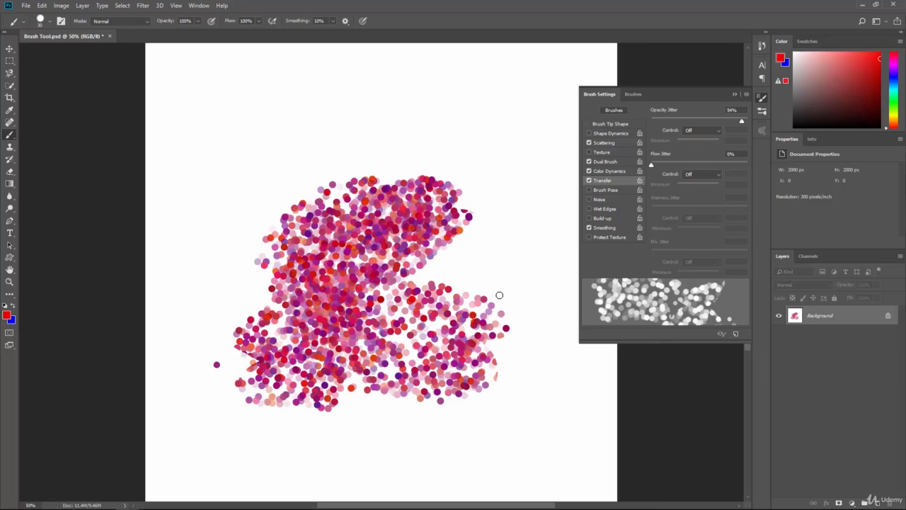
Enable Brush Pose with a rotation of 231° and paint more scattered strokes around the existing painting.
{"action": "left_click", "coordinate": [600, 191]}
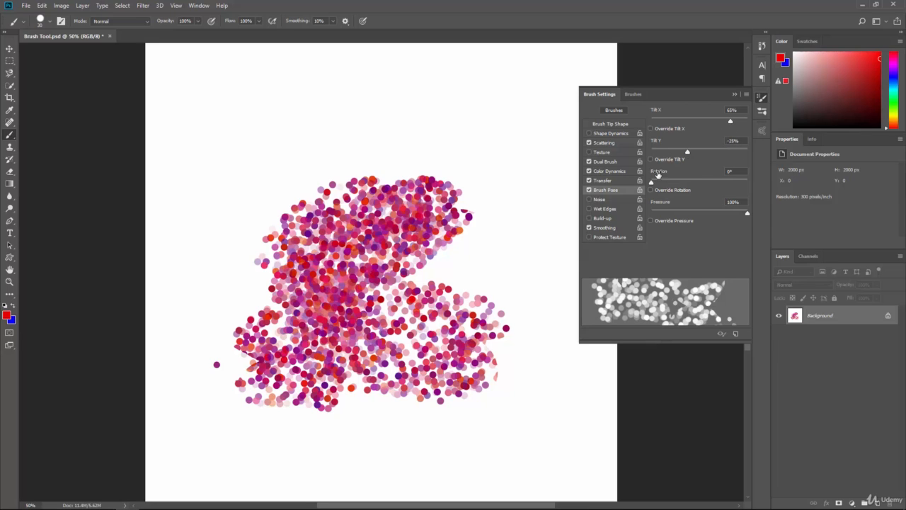
{"action": "left_click", "coordinate": [712, 183]}
{"action": "left_click_drag", "start_coordinate": [499, 156], "coordinate": [525, 386]}
{"action": "mouse_move", "coordinate": [460, 266]}
{"action": "left_mouse_down"}
{"action": "mouse_move", "coordinate": [404, 175]}
{"action": "mouse_move", "coordinate": [413, 121]}
{"action": "left_mouse_up"}
{"action": "mouse_move", "coordinate": [299, 115]}
{"action": "left_mouse_down"}
{"action": "mouse_move", "coordinate": [279, 168]}
{"action": "mouse_move", "coordinate": [219, 131]}
{"action": "left_mouse_up"}
{"action": "left_click_drag", "start_coordinate": [249, 258], "coordinate": [252, 259]}
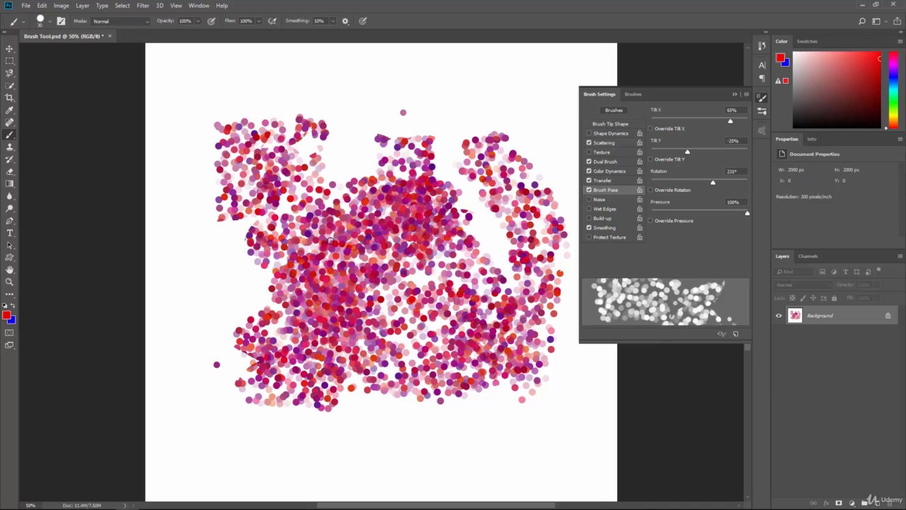
Enable Noise, Wet Edges and Build-up, and paint scattered strokes across the lower half and middle of the canvas.
{"action": "left_click", "coordinate": [612, 207]}
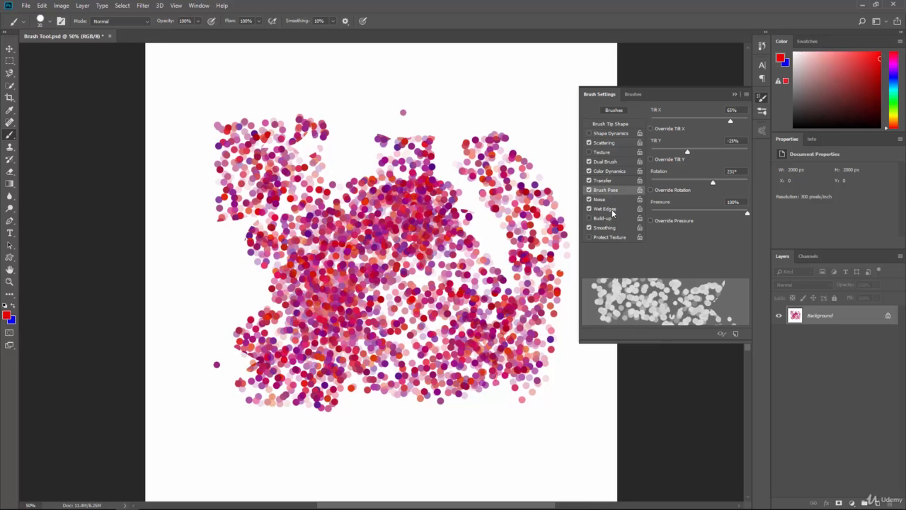
{"action": "left_click_drag", "start_coordinate": [543, 188], "coordinate": [591, 386]}
{"action": "mouse_move", "coordinate": [511, 419]}
{"action": "left_mouse_down"}
{"action": "mouse_move", "coordinate": [382, 310]}
{"action": "mouse_move", "coordinate": [309, 365]}
{"action": "mouse_move", "coordinate": [421, 421]}
{"action": "mouse_move", "coordinate": [460, 401]}
{"action": "mouse_move", "coordinate": [484, 270]}
{"action": "mouse_move", "coordinate": [532, 241]}
{"action": "mouse_move", "coordinate": [467, 204]}
{"action": "mouse_move", "coordinate": [470, 219]}
{"action": "mouse_move", "coordinate": [489, 186]}
{"action": "mouse_move", "coordinate": [409, 283]}
{"action": "mouse_move", "coordinate": [452, 243]}
{"action": "mouse_move", "coordinate": [421, 234]}
{"action": "mouse_move", "coordinate": [463, 181]}
{"action": "mouse_move", "coordinate": [471, 232]}
{"action": "mouse_move", "coordinate": [521, 202]}
{"action": "mouse_move", "coordinate": [439, 261]}
{"action": "mouse_move", "coordinate": [482, 225]}
{"action": "left_mouse_up"}
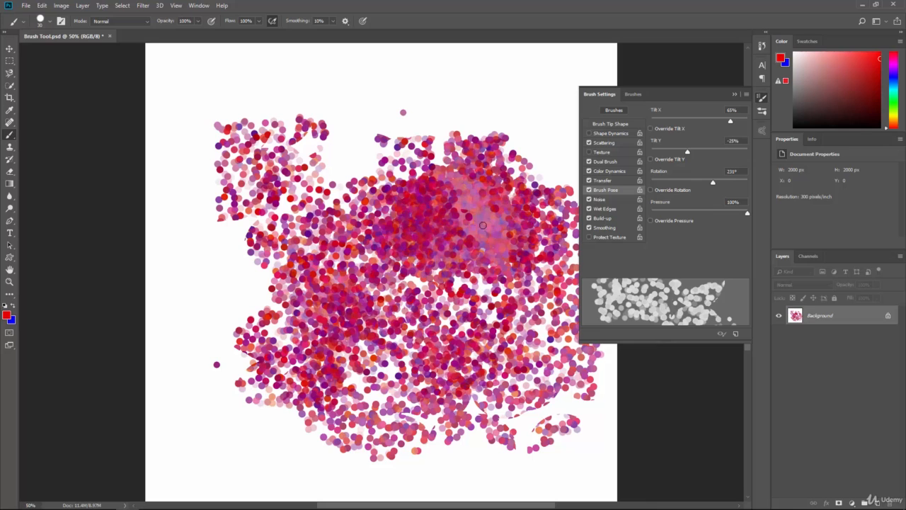
Paint over the canvas with Build-up off, with Build-up back on, and with Protect Texture enabled.
{"action": "left_click", "coordinate": [596, 220]}
{"action": "mouse_move", "coordinate": [382, 121]}
{"action": "left_mouse_down"}
{"action": "mouse_move", "coordinate": [494, 122]}
{"action": "mouse_move", "coordinate": [359, 119]}
{"action": "mouse_move", "coordinate": [556, 133]}
{"action": "mouse_move", "coordinate": [312, 151]}
{"action": "mouse_move", "coordinate": [515, 172]}
{"action": "mouse_move", "coordinate": [307, 176]}
{"action": "mouse_move", "coordinate": [541, 172]}
{"action": "mouse_move", "coordinate": [482, 117]}
{"action": "left_mouse_up"}
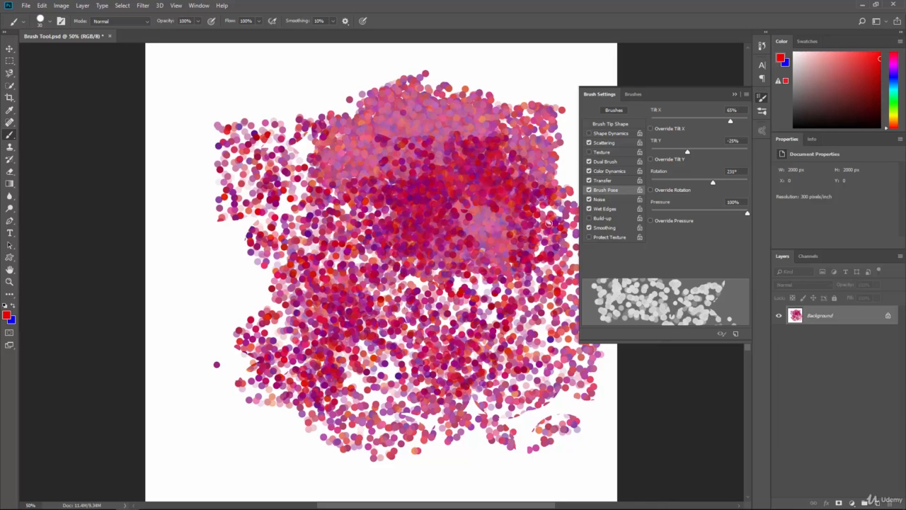
{"action": "left_click", "coordinate": [600, 219]}
{"action": "mouse_move", "coordinate": [473, 141]}
{"action": "left_mouse_down"}
{"action": "mouse_move", "coordinate": [411, 150]}
{"action": "mouse_move", "coordinate": [445, 148]}
{"action": "mouse_move", "coordinate": [440, 216]}
{"action": "mouse_move", "coordinate": [474, 164]}
{"action": "mouse_move", "coordinate": [440, 257]}
{"action": "mouse_move", "coordinate": [450, 156]}
{"action": "left_mouse_up"}
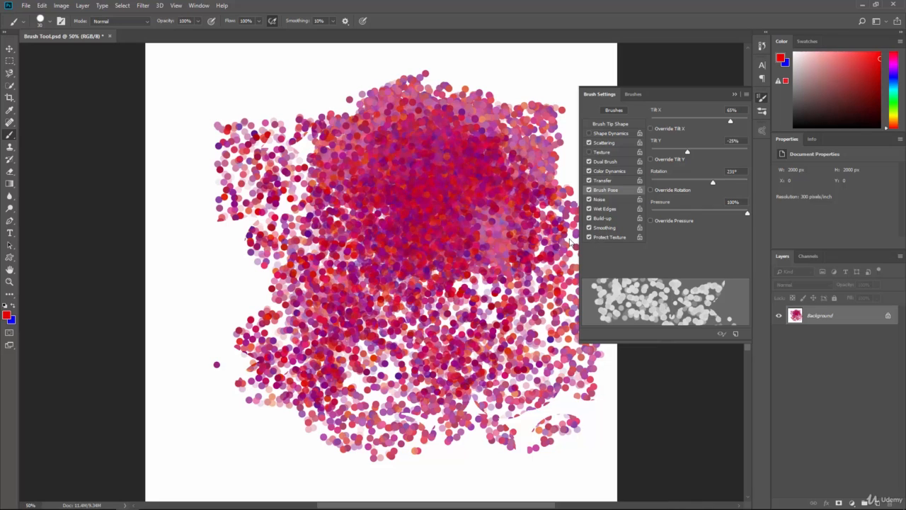
{"action": "mouse_move", "coordinate": [468, 206]}
{"action": "left_mouse_down"}
{"action": "mouse_move", "coordinate": [559, 404]}
{"action": "mouse_move", "coordinate": [312, 255]}
{"action": "mouse_move", "coordinate": [382, 438]}
{"action": "left_mouse_up"}
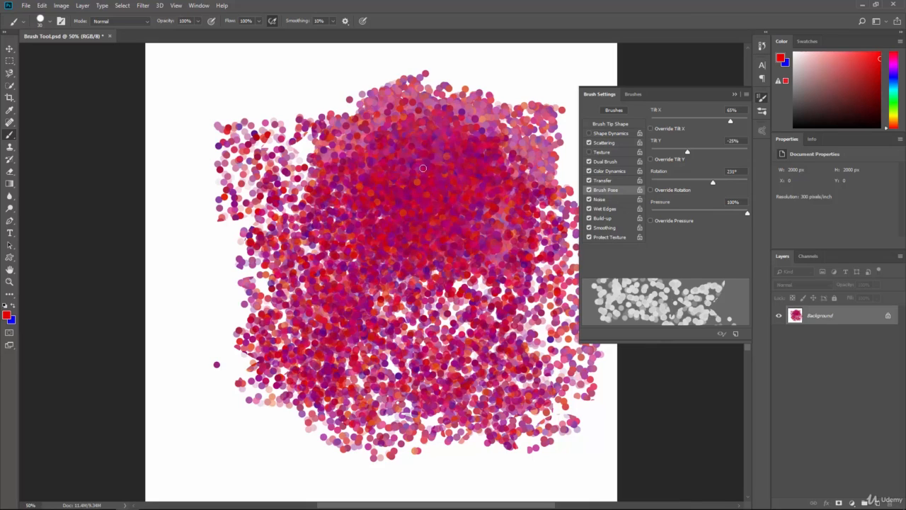
Switch to the Spatter 59 pixels brush preset and paint a solid red zigzag stroke over the dots.
{"action": "left_click", "coordinate": [613, 125]}
{"action": "scroll", "coordinate": [697, 142], "scroll_direction": "down", "scroll_amount": 5}
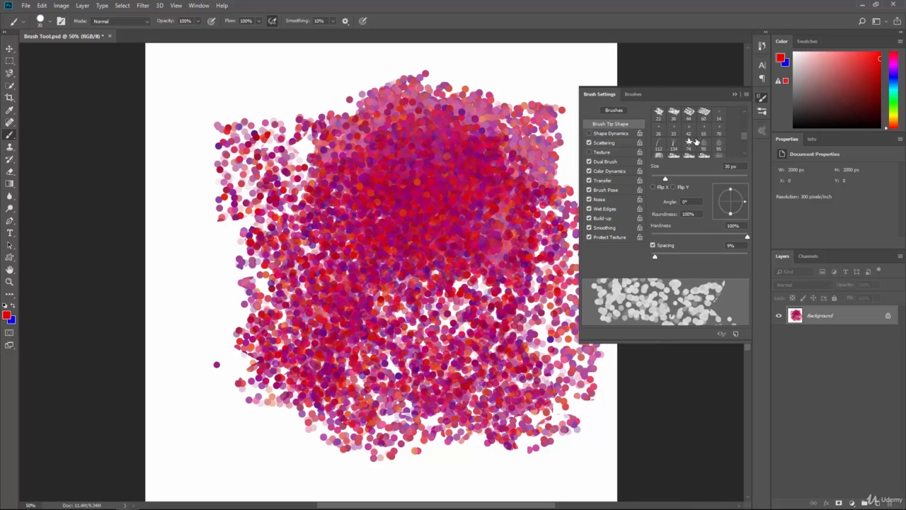
{"action": "left_click", "coordinate": [633, 94]}
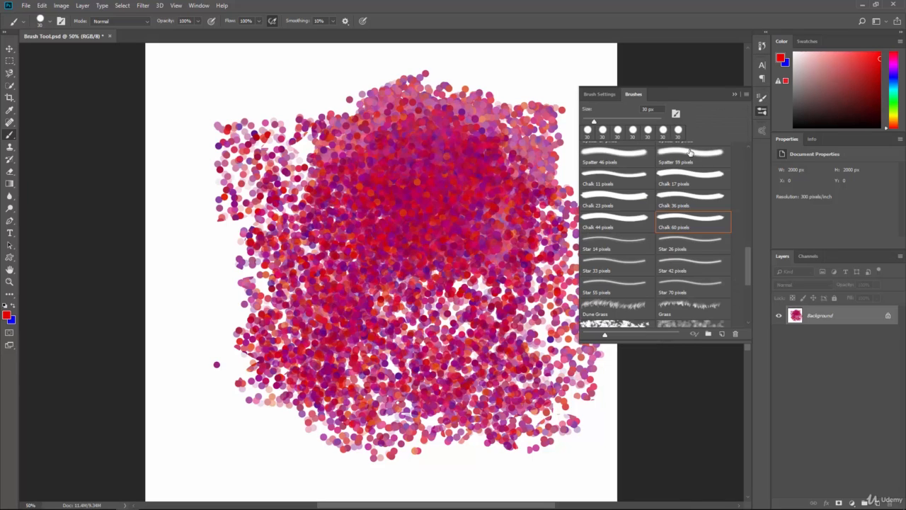
{"action": "left_click", "coordinate": [680, 155]}
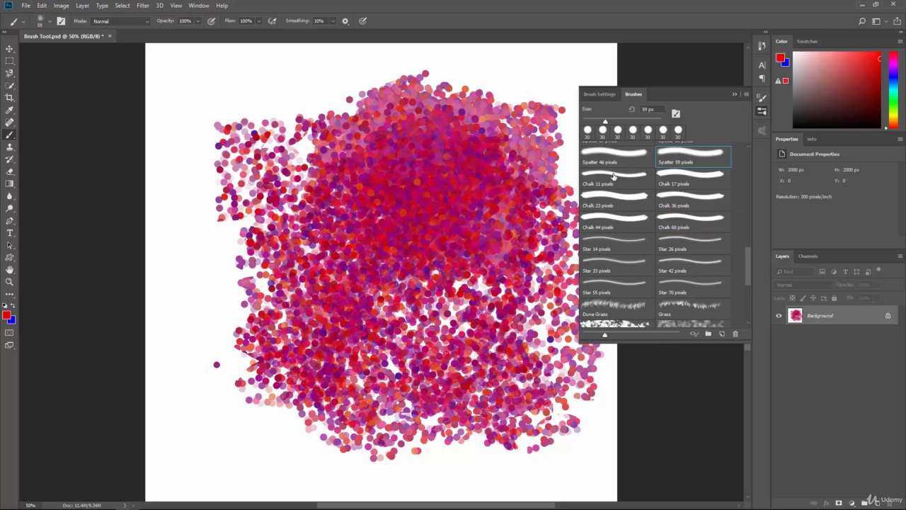
{"action": "mouse_move", "coordinate": [549, 93]}
{"action": "left_mouse_down"}
{"action": "mouse_move", "coordinate": [472, 135]}
{"action": "mouse_move", "coordinate": [352, 169]}
{"action": "mouse_move", "coordinate": [510, 150]}
{"action": "mouse_move", "coordinate": [487, 394]}
{"action": "mouse_move", "coordinate": [331, 290]}
{"action": "mouse_move", "coordinate": [279, 236]}
{"action": "left_mouse_up"}
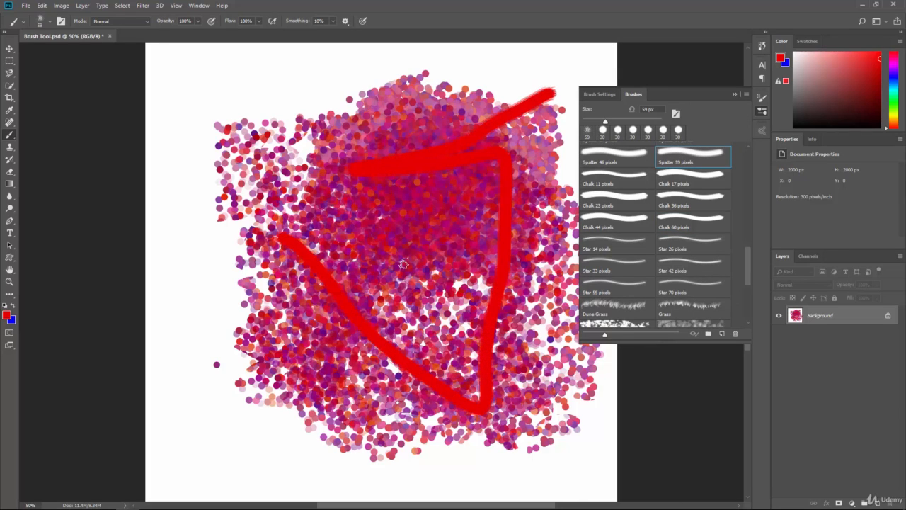
Select the whole canvas and fill it with White at 100% opacity to clear the test strokes.
{"action": "key", "text": "shift+BackSpace"}
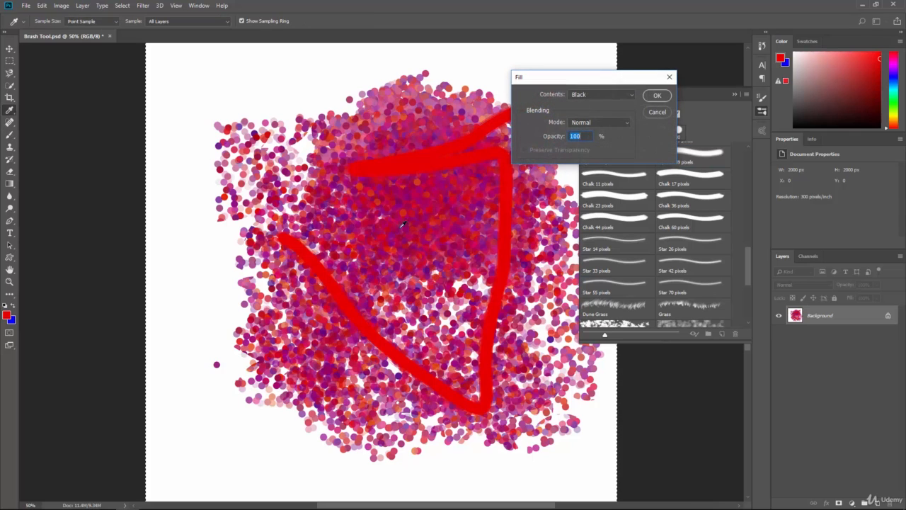
{"action": "left_click", "coordinate": [656, 113]}
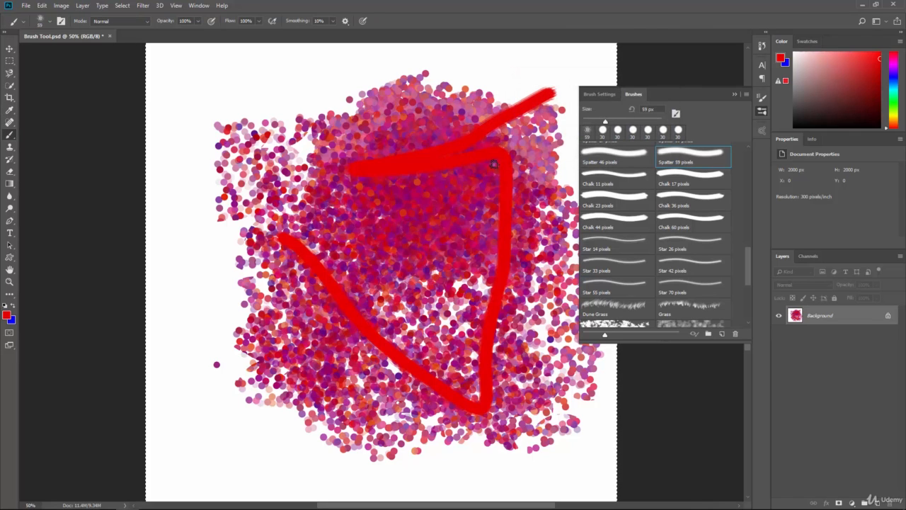
{"action": "key", "text": "shift+BackSpace"}
{"action": "left_click", "coordinate": [601, 94]}
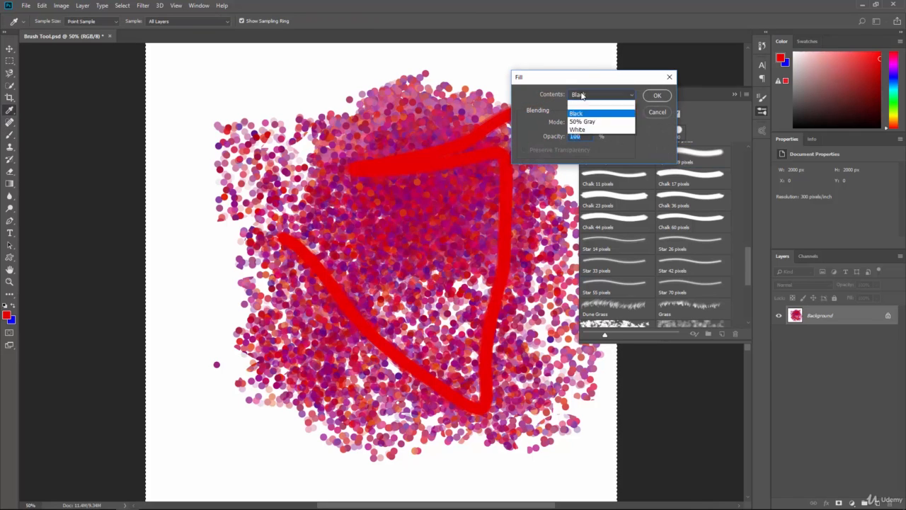
{"action": "left_click", "coordinate": [577, 185]}
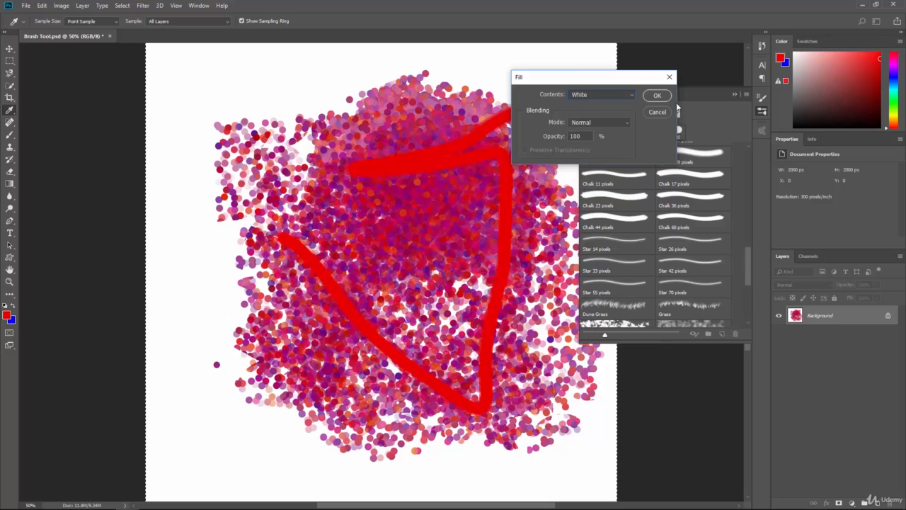
{"action": "left_click", "coordinate": [665, 99]}
Paint rows of red and blue grass with the Dune Grass preset, and clear the canvas back to white.
{"action": "left_click", "coordinate": [746, 95]}
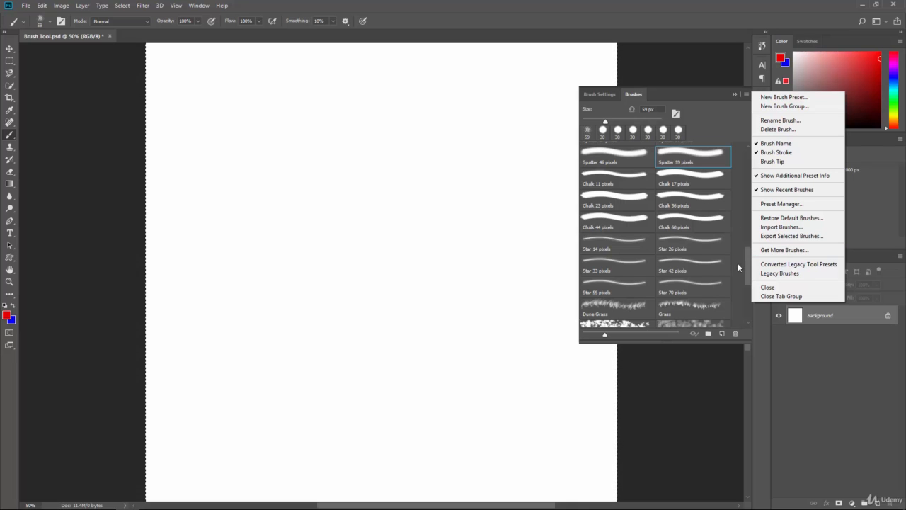
{"action": "left_click", "coordinate": [745, 286]}
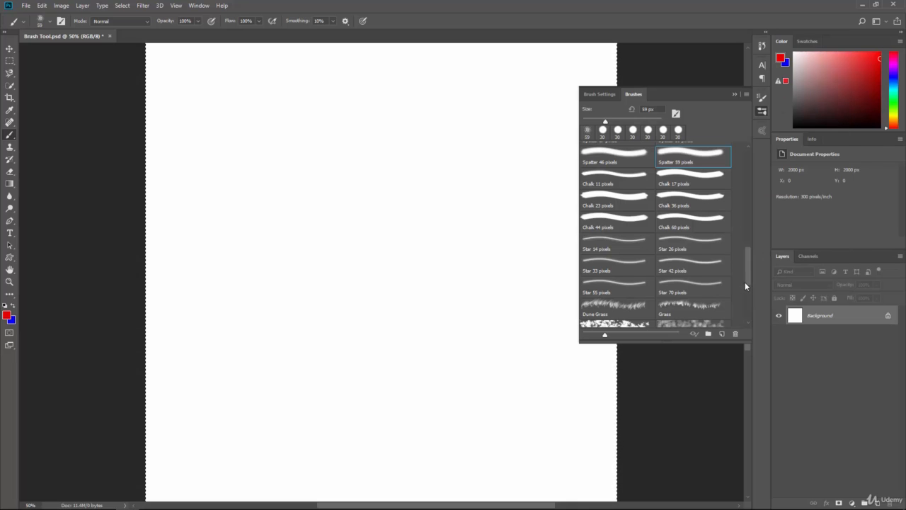
{"action": "left_click", "coordinate": [616, 307]}
{"action": "mouse_move", "coordinate": [427, 228]}
{"action": "left_mouse_down"}
{"action": "mouse_move", "coordinate": [282, 204]}
{"action": "mouse_move", "coordinate": [490, 251]}
{"action": "mouse_move", "coordinate": [308, 264]}
{"action": "mouse_move", "coordinate": [392, 272]}
{"action": "mouse_move", "coordinate": [359, 300]}
{"action": "mouse_move", "coordinate": [294, 307]}
{"action": "mouse_move", "coordinate": [439, 350]}
{"action": "mouse_move", "coordinate": [272, 349]}
{"action": "mouse_move", "coordinate": [325, 327]}
{"action": "mouse_move", "coordinate": [389, 138]}
{"action": "left_mouse_up"}
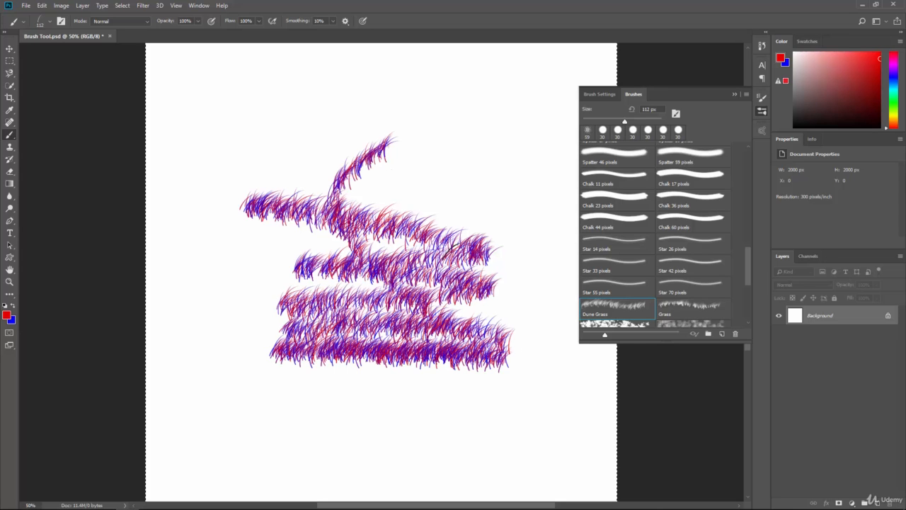
{"action": "mouse_move", "coordinate": [452, 248]}
{"action": "left_mouse_down"}
{"action": "mouse_move", "coordinate": [445, 146]}
{"action": "mouse_move", "coordinate": [441, 240]}
{"action": "mouse_move", "coordinate": [429, 225]}
{"action": "left_mouse_up"}
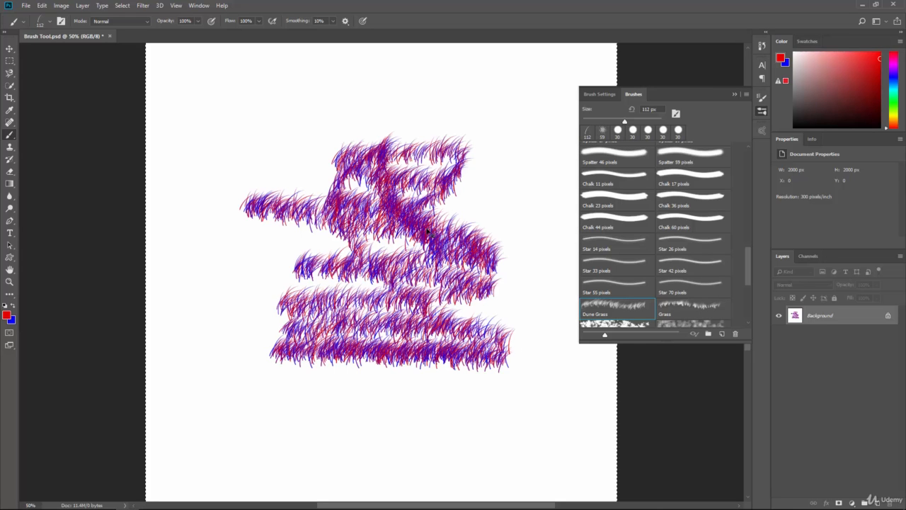
{"action": "key", "text": "Delete"}
{"action": "key", "text": "Return"}
Set the foreground color to dark green, 006c00.
{"action": "left_click", "coordinate": [7, 315]}
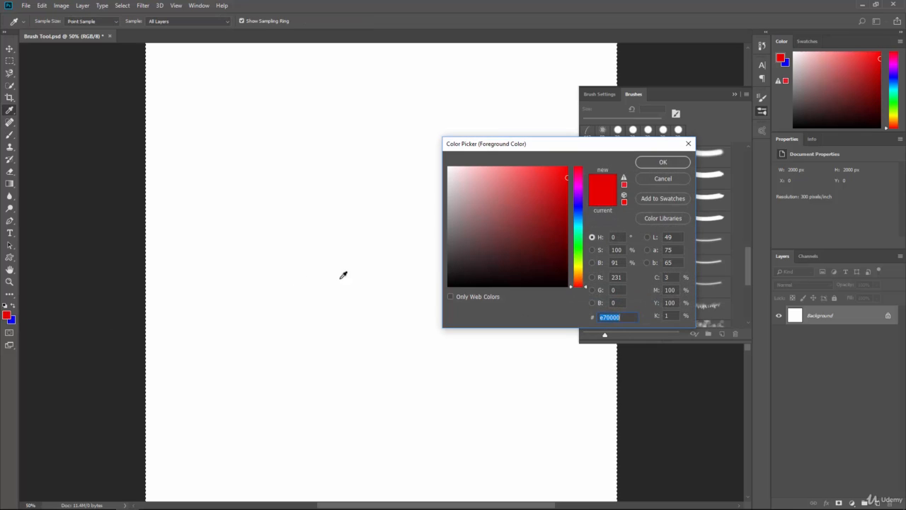
{"action": "left_click", "coordinate": [577, 247]}
{"action": "left_click", "coordinate": [568, 236]}
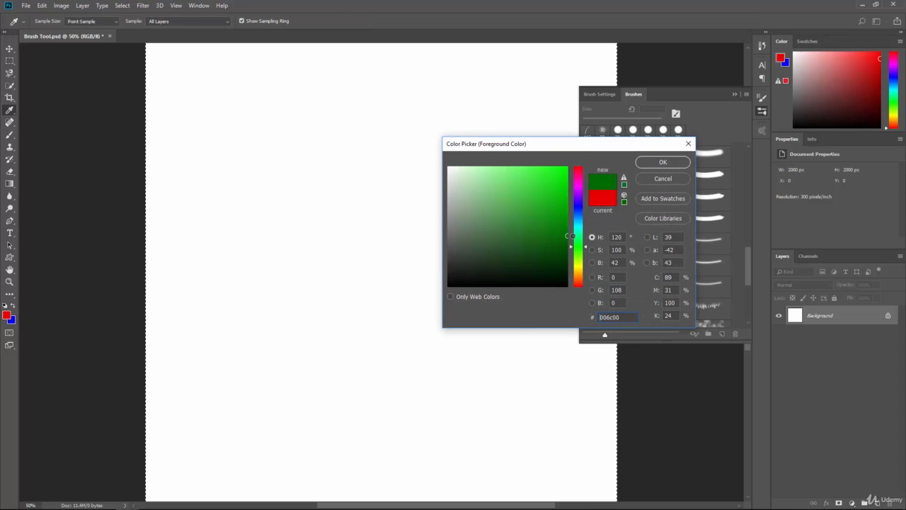
{"action": "left_click", "coordinate": [662, 162]}
Set the background color to an olive yellow.
{"action": "left_click", "coordinate": [11, 320]}
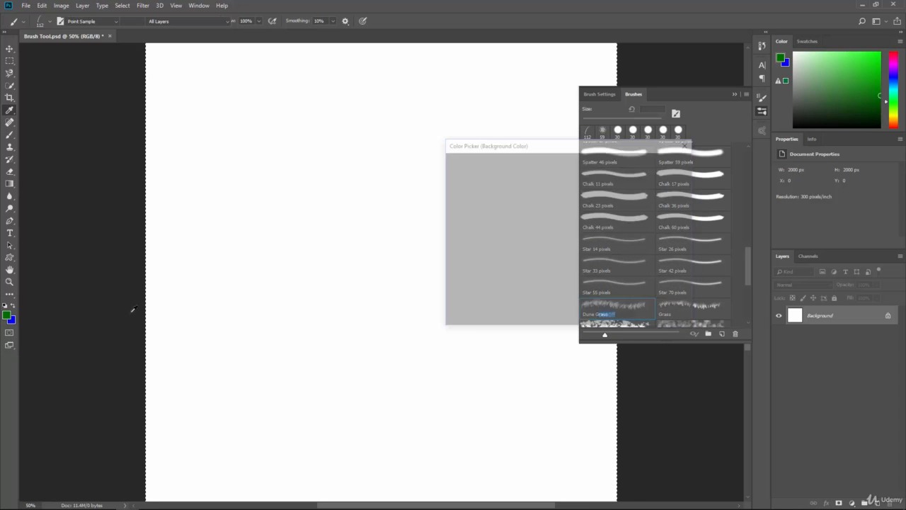
{"action": "left_click", "coordinate": [579, 253]}
{"action": "left_click", "coordinate": [550, 226]}
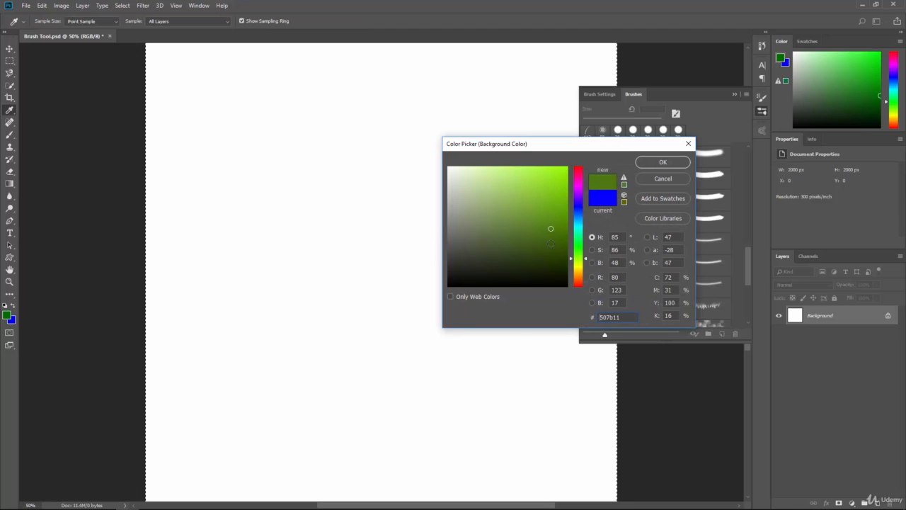
{"action": "left_click_drag", "start_coordinate": [581, 252], "coordinate": [579, 271]}
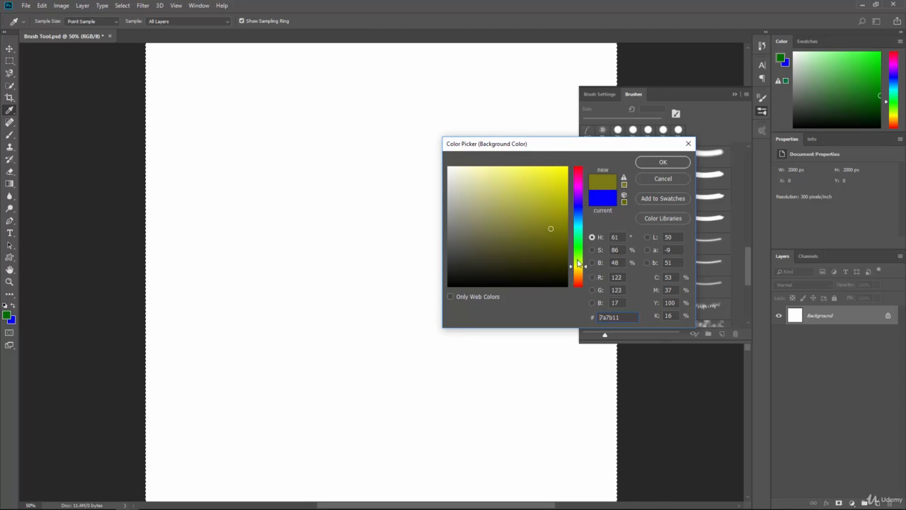
{"action": "left_click", "coordinate": [562, 212]}
{"action": "left_click", "coordinate": [658, 162]}
Paint green and olive test strokes with the Dune Grass brush and undo them.
{"action": "key", "text": "b"}
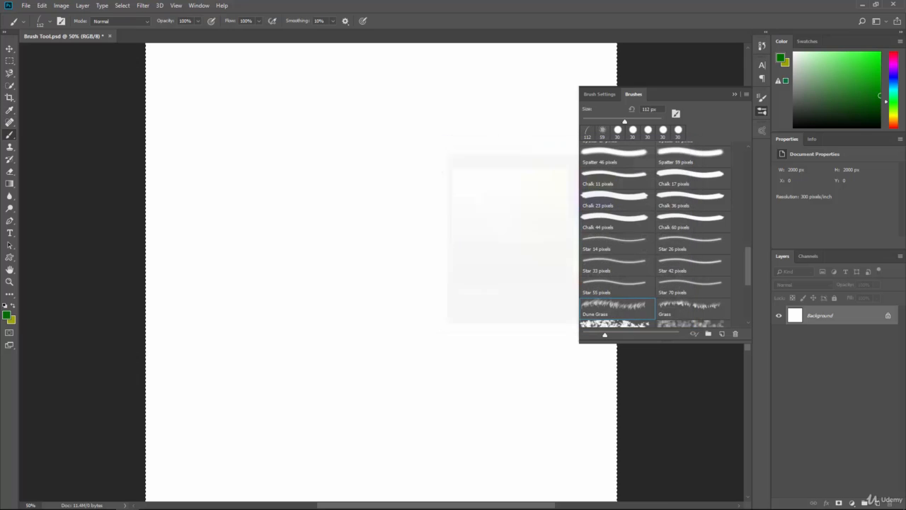
{"action": "mouse_move", "coordinate": [382, 209]}
{"action": "left_mouse_down"}
{"action": "mouse_move", "coordinate": [397, 202]}
{"action": "mouse_move", "coordinate": [357, 244]}
{"action": "mouse_move", "coordinate": [368, 294]}
{"action": "left_mouse_up"}
{"action": "mouse_move", "coordinate": [318, 234]}
{"action": "left_mouse_down"}
{"action": "mouse_move", "coordinate": [493, 207]}
{"action": "mouse_move", "coordinate": [483, 248]}
{"action": "mouse_move", "coordinate": [527, 216]}
{"action": "mouse_move", "coordinate": [469, 331]}
{"action": "mouse_move", "coordinate": [508, 397]}
{"action": "mouse_move", "coordinate": [332, 385]}
{"action": "mouse_move", "coordinate": [296, 366]}
{"action": "mouse_move", "coordinate": [432, 343]}
{"action": "left_mouse_up"}
{"action": "key", "text": "ctrl+z"}
Choose the Hard Round preset at 30 px and paint looping green strokes across the canvas.
{"action": "left_click_drag", "start_coordinate": [748, 239], "coordinate": [748, 149]}
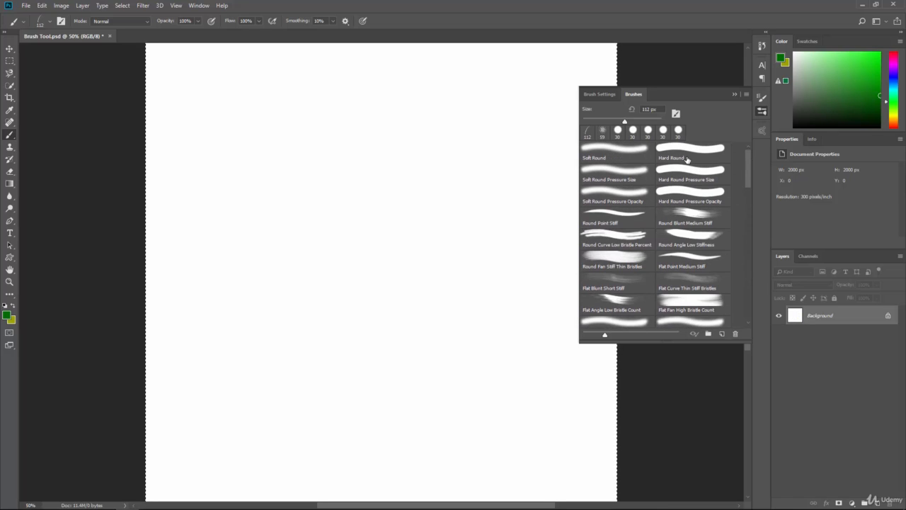
{"action": "left_click", "coordinate": [621, 215]}
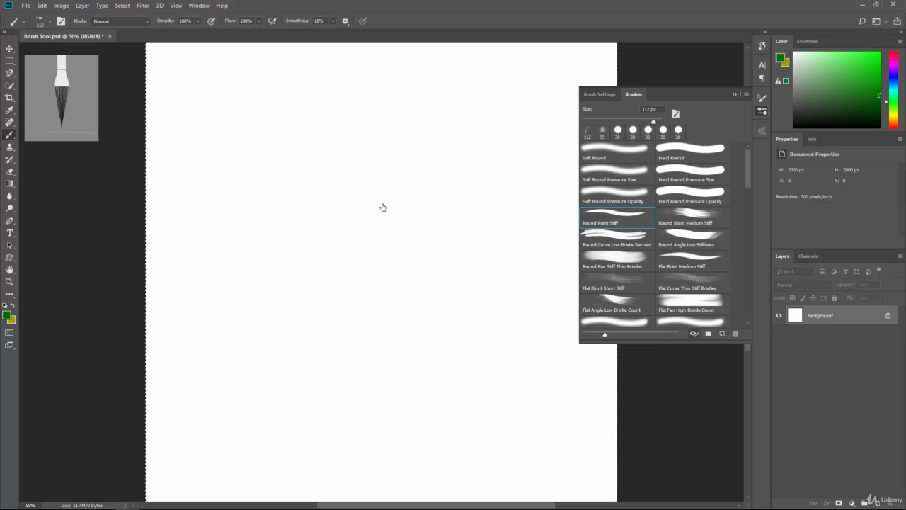
{"action": "left_click", "coordinate": [685, 150]}
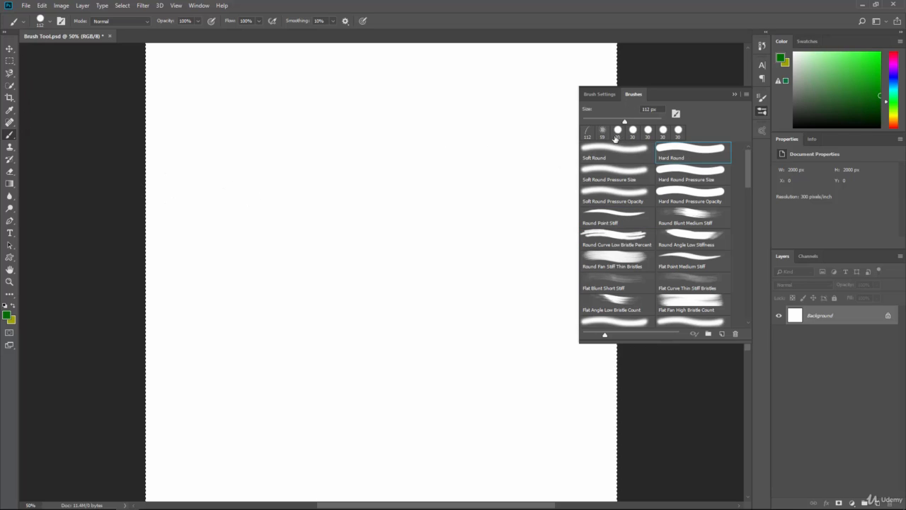
{"action": "left_click", "coordinate": [684, 152]}
{"action": "left_click", "coordinate": [698, 238]}
{"action": "mouse_move", "coordinate": [246, 195]}
{"action": "left_mouse_down"}
{"action": "mouse_move", "coordinate": [299, 137]}
{"action": "mouse_move", "coordinate": [290, 153]}
{"action": "mouse_move", "coordinate": [301, 145]}
{"action": "mouse_move", "coordinate": [317, 170]}
{"action": "mouse_move", "coordinate": [361, 190]}
{"action": "mouse_move", "coordinate": [437, 139]}
{"action": "mouse_move", "coordinate": [375, 174]}
{"action": "mouse_move", "coordinate": [400, 208]}
{"action": "mouse_move", "coordinate": [378, 191]}
{"action": "mouse_move", "coordinate": [291, 204]}
{"action": "mouse_move", "coordinate": [332, 198]}
{"action": "mouse_move", "coordinate": [315, 256]}
{"action": "mouse_move", "coordinate": [464, 177]}
{"action": "left_mouse_up"}
{"action": "mouse_move", "coordinate": [343, 230]}
{"action": "left_mouse_down"}
{"action": "mouse_move", "coordinate": [485, 273]}
{"action": "mouse_move", "coordinate": [564, 283]}
{"action": "mouse_move", "coordinate": [335, 299]}
{"action": "mouse_move", "coordinate": [325, 234]}
{"action": "left_mouse_up"}
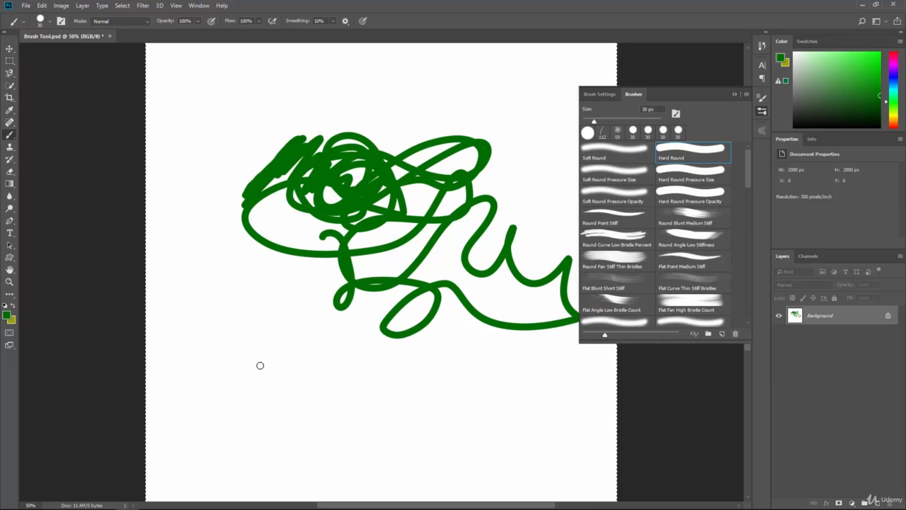
{"action": "mouse_move", "coordinate": [259, 365]}
{"action": "left_mouse_down"}
{"action": "mouse_move", "coordinate": [348, 352]}
{"action": "mouse_move", "coordinate": [420, 395]}
{"action": "mouse_move", "coordinate": [446, 376]}
{"action": "mouse_move", "coordinate": [369, 417]}
{"action": "left_mouse_up"}
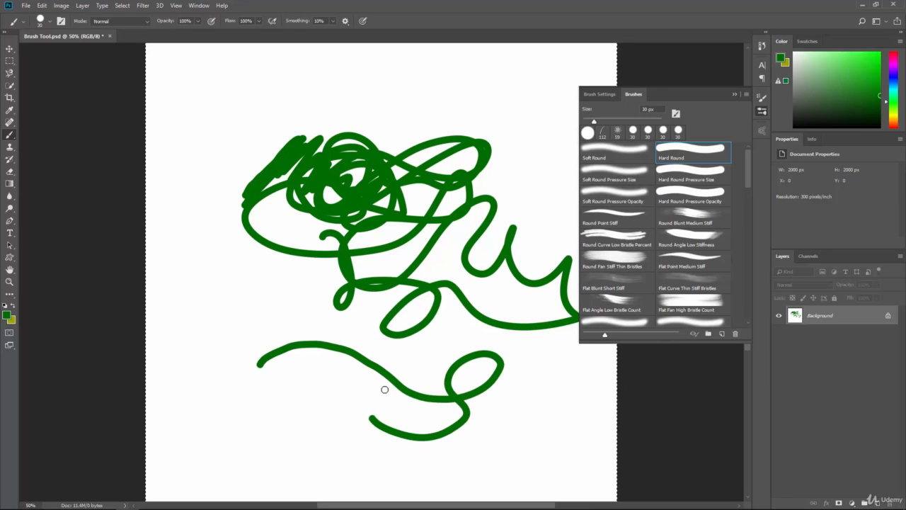
Turn on pen pressure control for brush size and paint a long wavy stroke from the canvas's upper left around its right side.
{"action": "left_click", "coordinate": [363, 21]}
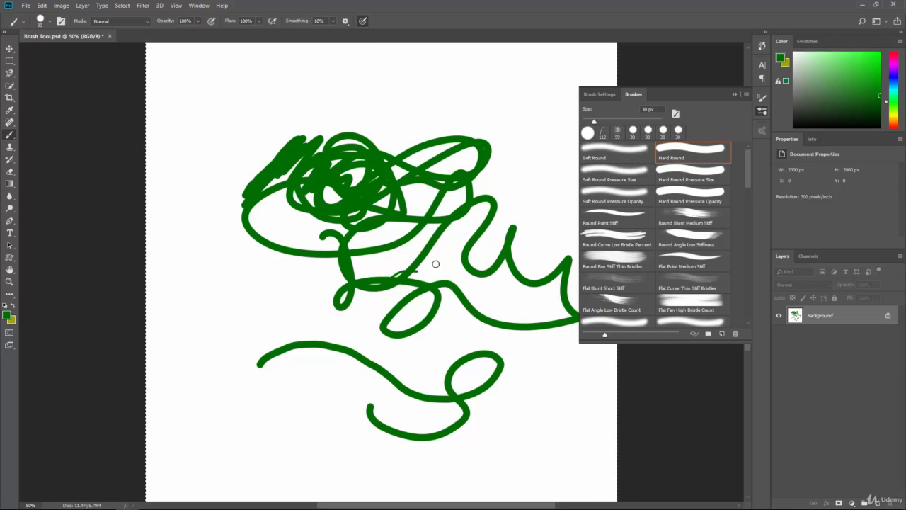
{"action": "left_click_drag", "start_coordinate": [435, 242], "coordinate": [428, 232]}
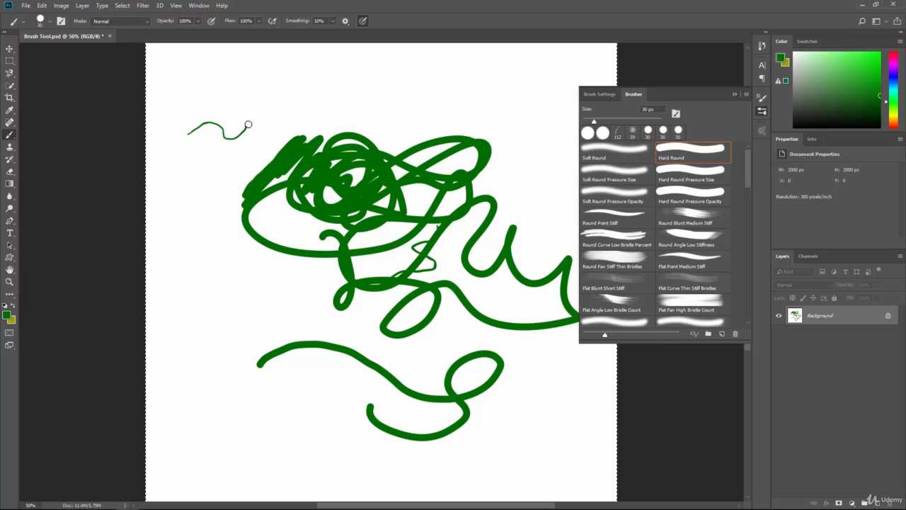
{"action": "mouse_move", "coordinate": [347, 112]}
{"action": "left_mouse_down"}
{"action": "mouse_move", "coordinate": [436, 88]}
{"action": "mouse_move", "coordinate": [488, 111]}
{"action": "mouse_move", "coordinate": [515, 101]}
{"action": "mouse_move", "coordinate": [529, 177]}
{"action": "mouse_move", "coordinate": [550, 188]}
{"action": "mouse_move", "coordinate": [521, 293]}
{"action": "mouse_move", "coordinate": [450, 401]}
{"action": "mouse_move", "coordinate": [378, 442]}
{"action": "mouse_move", "coordinate": [331, 321]}
{"action": "left_mouse_up"}
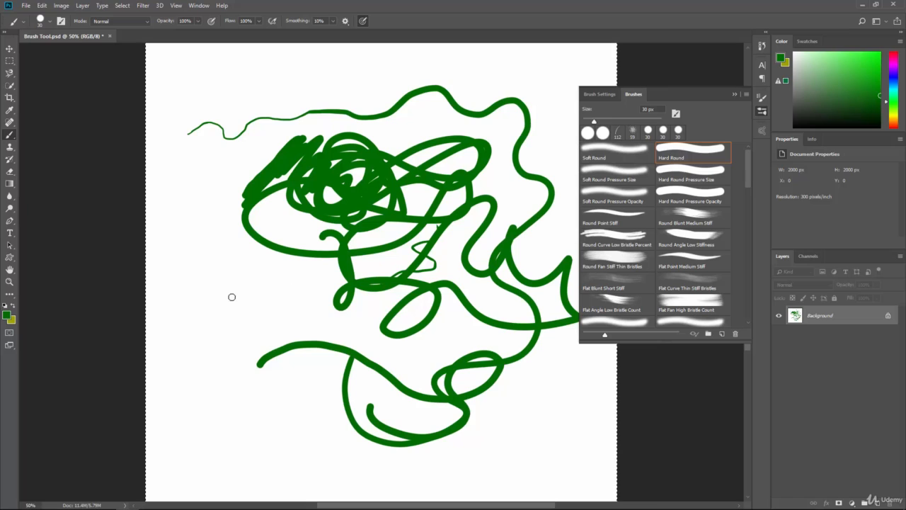
Paint pressure-varied squiggles and loops down the canvas's left side, along its lower part and up through the right.
{"action": "mouse_move", "coordinate": [231, 296]}
{"action": "left_mouse_down"}
{"action": "mouse_move", "coordinate": [279, 318]}
{"action": "mouse_move", "coordinate": [323, 313]}
{"action": "mouse_move", "coordinate": [280, 277]}
{"action": "left_mouse_up"}
{"action": "left_click_drag", "start_coordinate": [199, 245], "coordinate": [201, 275]}
{"action": "left_click_drag", "start_coordinate": [211, 261], "coordinate": [262, 363]}
{"action": "left_click_drag", "start_coordinate": [192, 324], "coordinate": [201, 325]}
{"action": "left_click_drag", "start_coordinate": [249, 403], "coordinate": [211, 378]}
{"action": "mouse_move", "coordinate": [230, 368]}
{"action": "left_mouse_down"}
{"action": "mouse_move", "coordinate": [252, 419]}
{"action": "mouse_move", "coordinate": [350, 424]}
{"action": "left_mouse_up"}
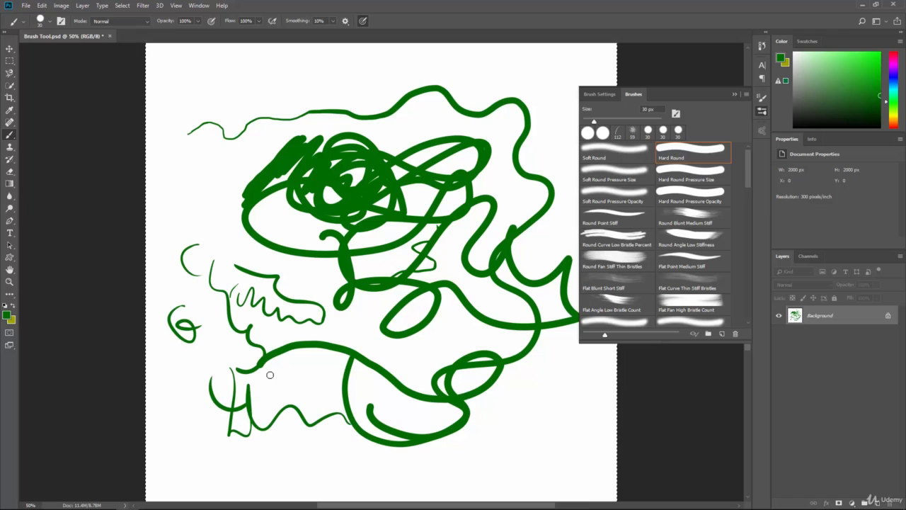
{"action": "left_click_drag", "start_coordinate": [362, 387], "coordinate": [435, 390]}
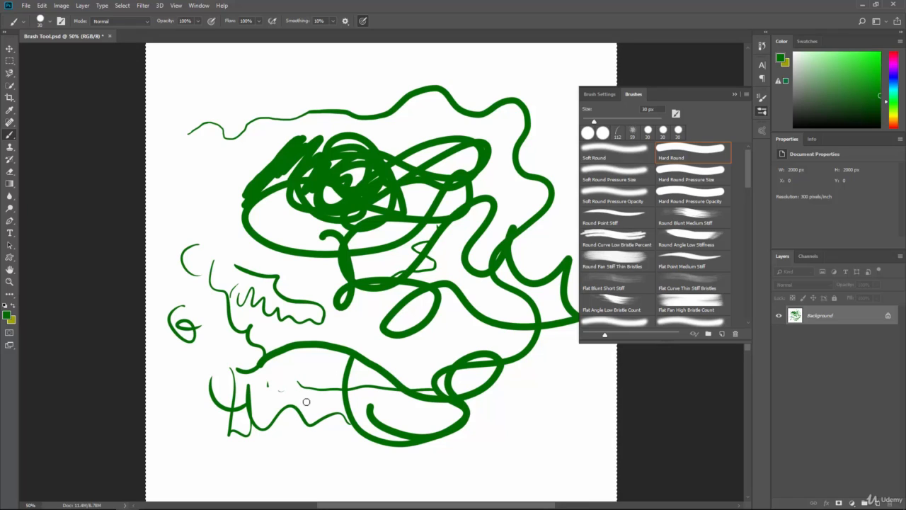
{"action": "mouse_move", "coordinate": [304, 387]}
{"action": "left_mouse_down"}
{"action": "mouse_move", "coordinate": [331, 354]}
{"action": "mouse_move", "coordinate": [357, 343]}
{"action": "mouse_move", "coordinate": [402, 357]}
{"action": "mouse_move", "coordinate": [404, 375]}
{"action": "mouse_move", "coordinate": [468, 333]}
{"action": "mouse_move", "coordinate": [542, 376]}
{"action": "mouse_move", "coordinate": [559, 423]}
{"action": "left_mouse_up"}
{"action": "mouse_move", "coordinate": [575, 386]}
{"action": "left_mouse_down"}
{"action": "mouse_move", "coordinate": [492, 328]}
{"action": "mouse_move", "coordinate": [441, 231]}
{"action": "mouse_move", "coordinate": [479, 128]}
{"action": "mouse_move", "coordinate": [407, 117]}
{"action": "left_mouse_up"}
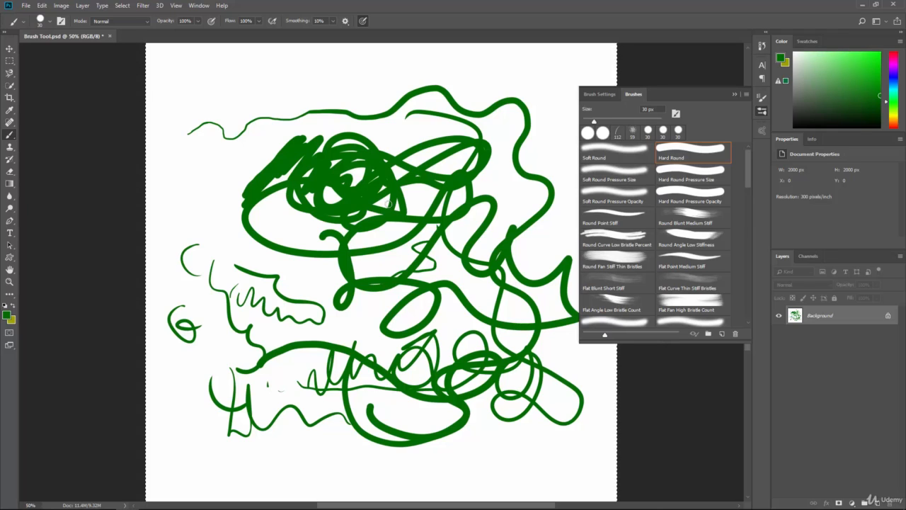
Paint looping mask strokes over the middle of the drawing in Quick Mask mode, and convert the mask into a selection.
{"action": "left_click", "coordinate": [8, 334]}
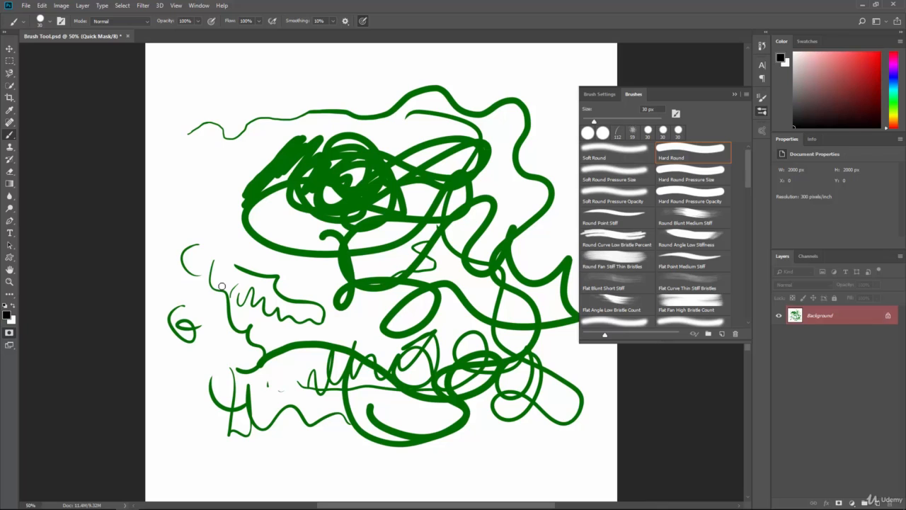
{"action": "scroll", "coordinate": [221, 286], "scroll_direction": "up", "scroll_amount": 1}
{"action": "mouse_move", "coordinate": [468, 233]}
{"action": "left_mouse_down"}
{"action": "mouse_move", "coordinate": [439, 276]}
{"action": "mouse_move", "coordinate": [373, 286]}
{"action": "mouse_move", "coordinate": [472, 329]}
{"action": "left_mouse_up"}
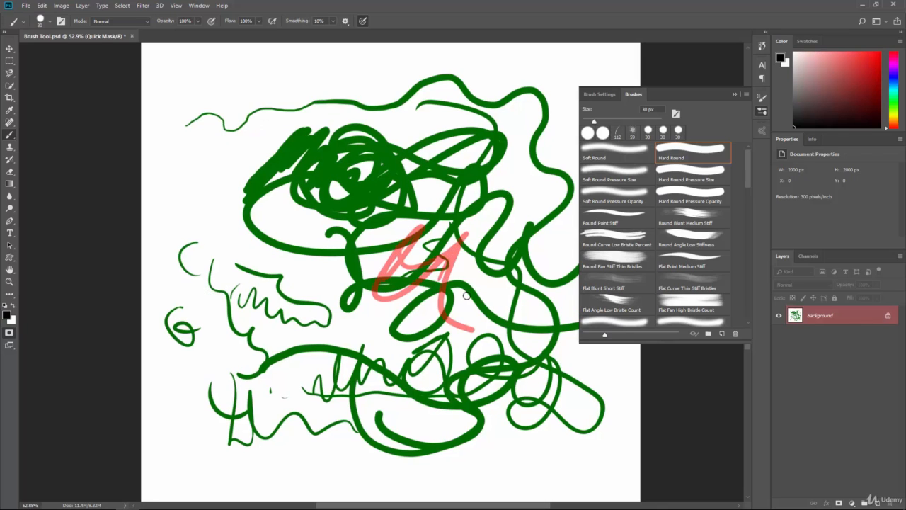
{"action": "mouse_move", "coordinate": [466, 295]}
{"action": "left_mouse_down"}
{"action": "mouse_move", "coordinate": [299, 297]}
{"action": "mouse_move", "coordinate": [275, 205]}
{"action": "mouse_move", "coordinate": [317, 265]}
{"action": "mouse_move", "coordinate": [285, 207]}
{"action": "mouse_move", "coordinate": [288, 273]}
{"action": "mouse_move", "coordinate": [303, 181]}
{"action": "mouse_move", "coordinate": [341, 224]}
{"action": "mouse_move", "coordinate": [307, 273]}
{"action": "mouse_move", "coordinate": [398, 246]}
{"action": "mouse_move", "coordinate": [379, 318]}
{"action": "mouse_move", "coordinate": [479, 324]}
{"action": "mouse_move", "coordinate": [369, 329]}
{"action": "mouse_move", "coordinate": [370, 255]}
{"action": "mouse_move", "coordinate": [331, 330]}
{"action": "mouse_move", "coordinate": [355, 214]}
{"action": "mouse_move", "coordinate": [312, 295]}
{"action": "mouse_move", "coordinate": [366, 308]}
{"action": "mouse_move", "coordinate": [309, 252]}
{"action": "mouse_move", "coordinate": [371, 290]}
{"action": "mouse_move", "coordinate": [432, 241]}
{"action": "mouse_move", "coordinate": [491, 231]}
{"action": "mouse_move", "coordinate": [434, 209]}
{"action": "mouse_move", "coordinate": [428, 152]}
{"action": "mouse_move", "coordinate": [383, 118]}
{"action": "mouse_move", "coordinate": [317, 107]}
{"action": "mouse_move", "coordinate": [277, 120]}
{"action": "mouse_move", "coordinate": [321, 130]}
{"action": "mouse_move", "coordinate": [429, 107]}
{"action": "mouse_move", "coordinate": [451, 147]}
{"action": "mouse_move", "coordinate": [395, 189]}
{"action": "mouse_move", "coordinate": [500, 205]}
{"action": "mouse_move", "coordinate": [432, 246]}
{"action": "mouse_move", "coordinate": [454, 322]}
{"action": "mouse_move", "coordinate": [428, 264]}
{"action": "mouse_move", "coordinate": [467, 286]}
{"action": "mouse_move", "coordinate": [412, 259]}
{"action": "left_mouse_up"}
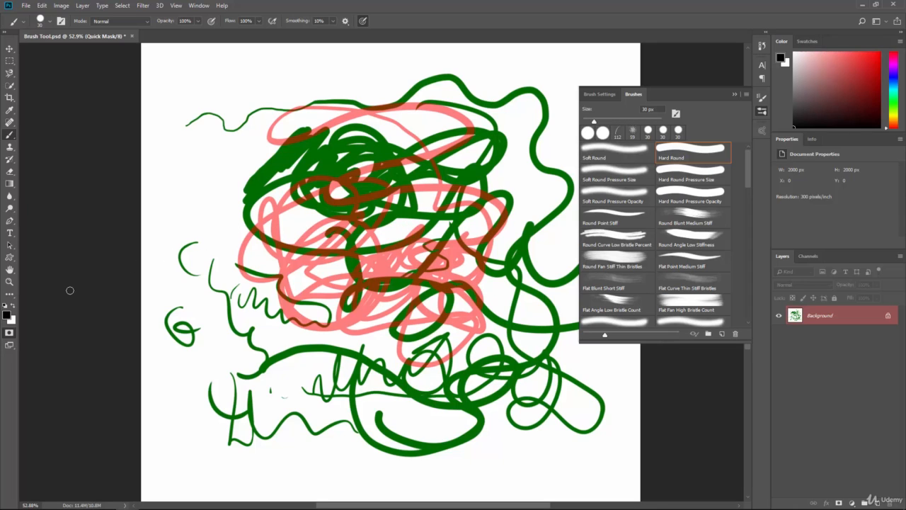
{"action": "left_click", "coordinate": [9, 338]}
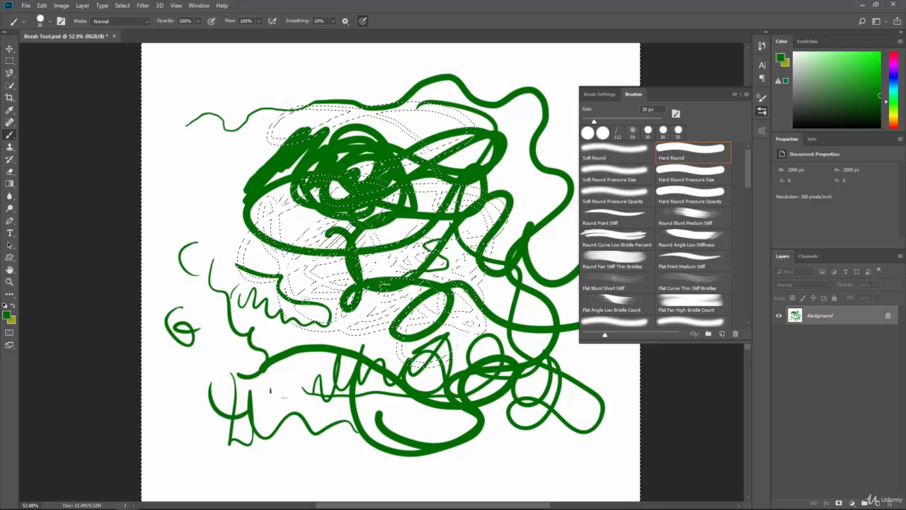